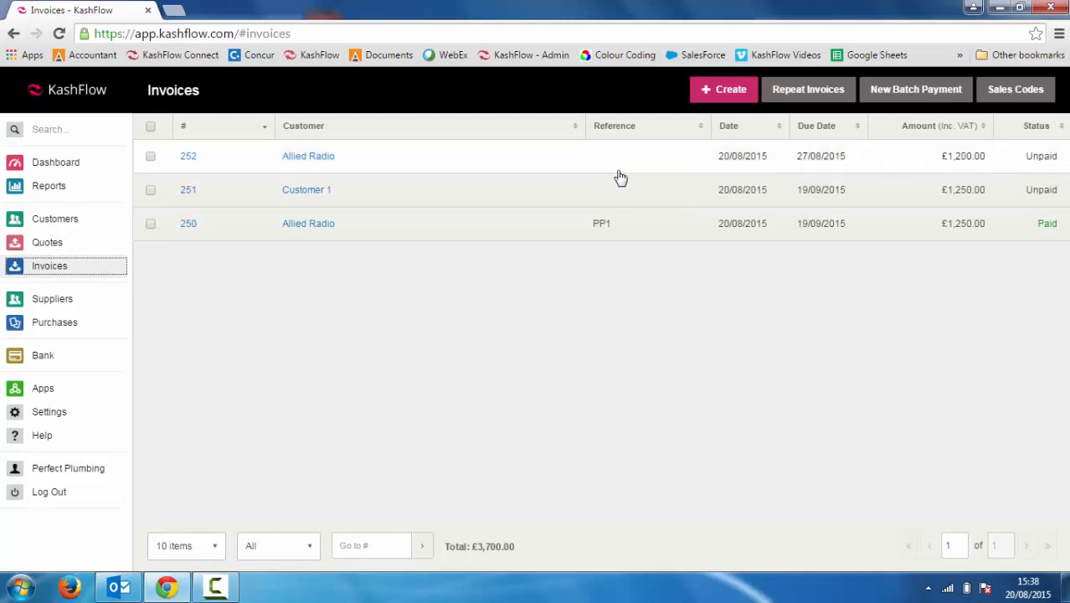
Open invoice 252 for Allied Radio, view its printable PDF, and close the PDF again
left_click(619, 172)
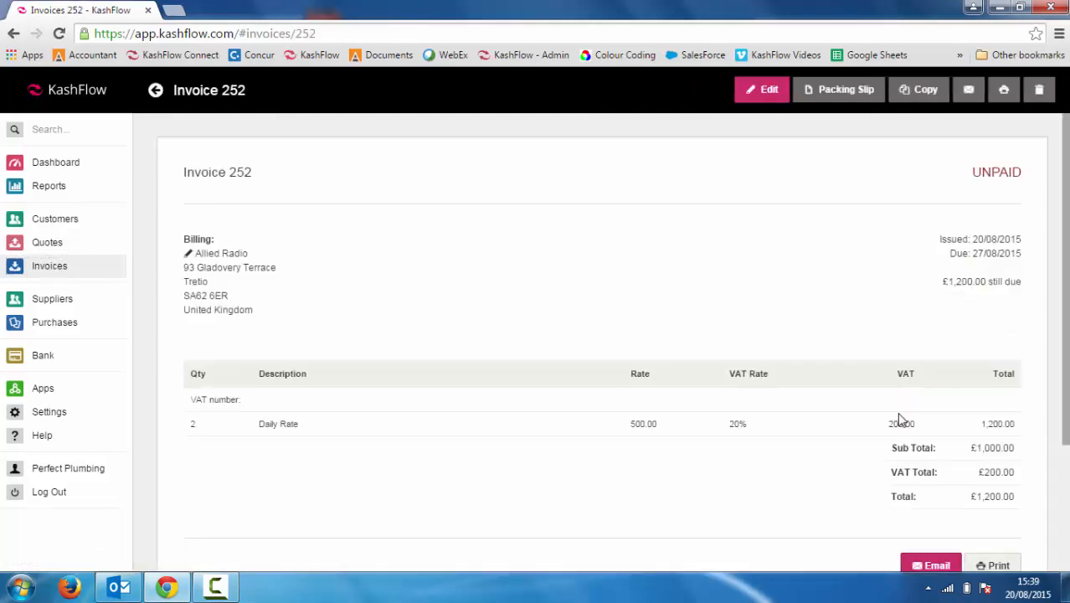
scroll(1063, 423, "down", 1)
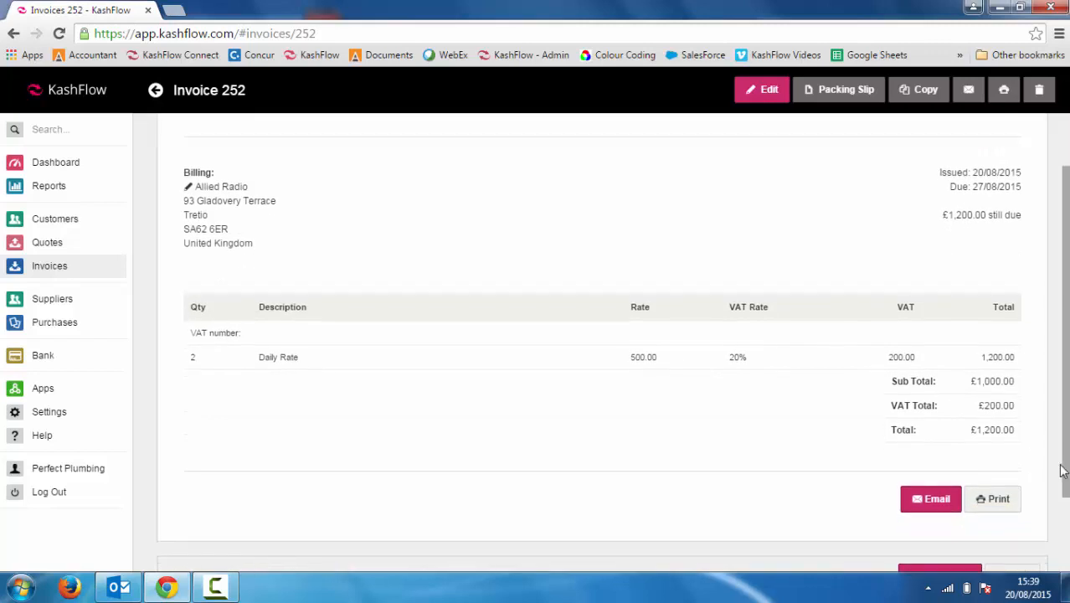
left_click(981, 499)
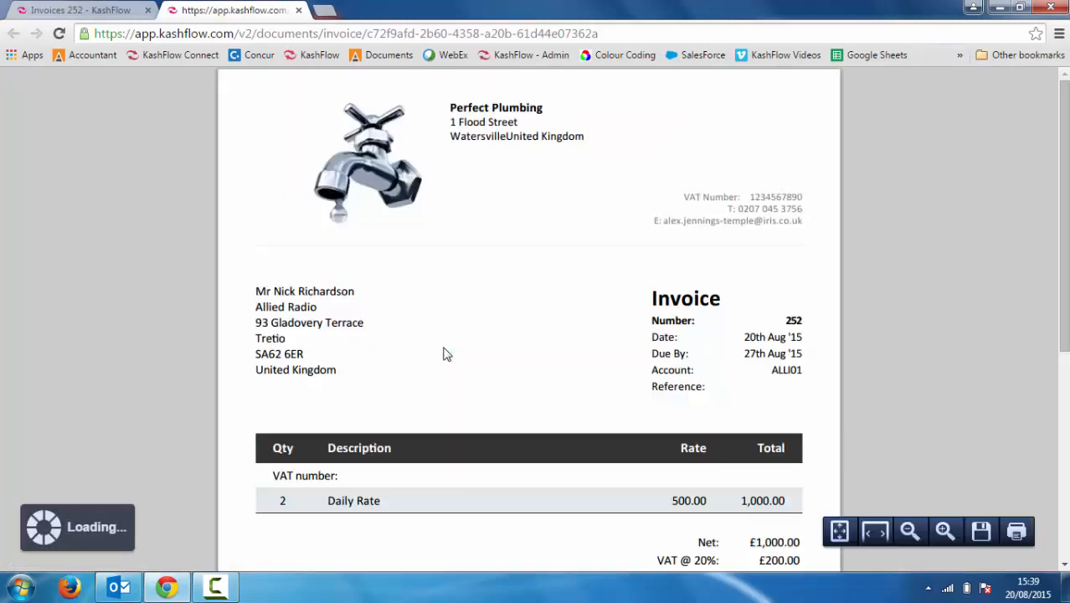
left_click_drag(1064, 183, 768, 29)
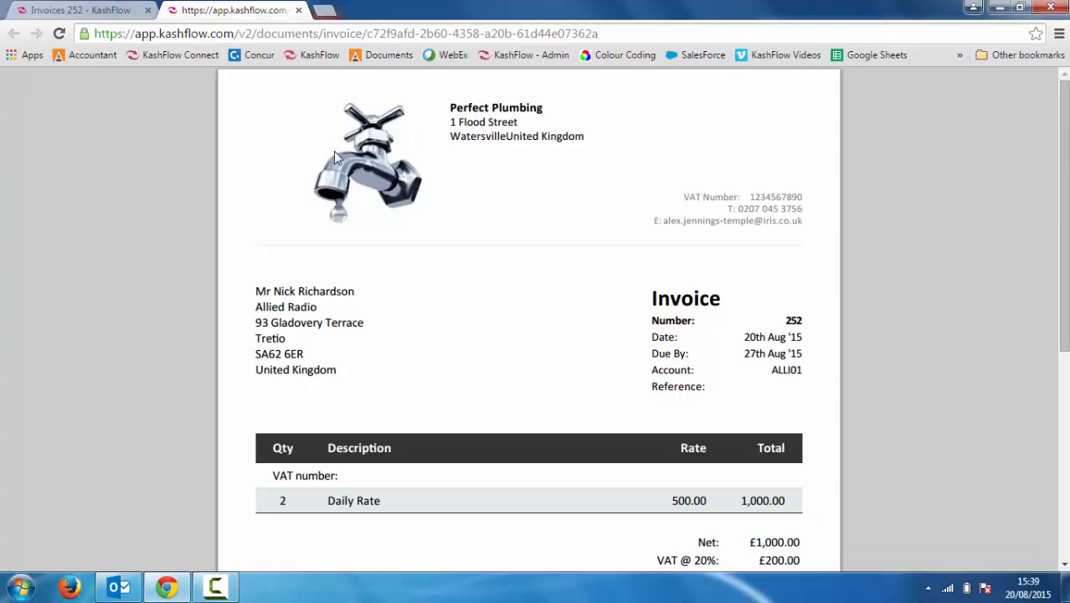
left_click(299, 11)
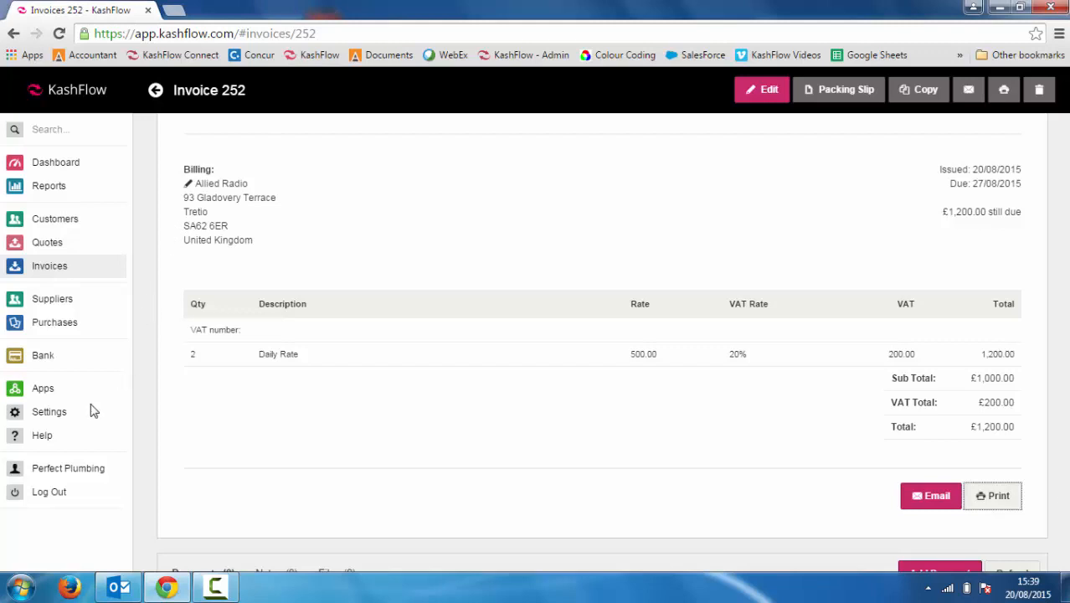
Open the default Clean theme for editing from the PDF Themes configuration settings
left_click(52, 412)
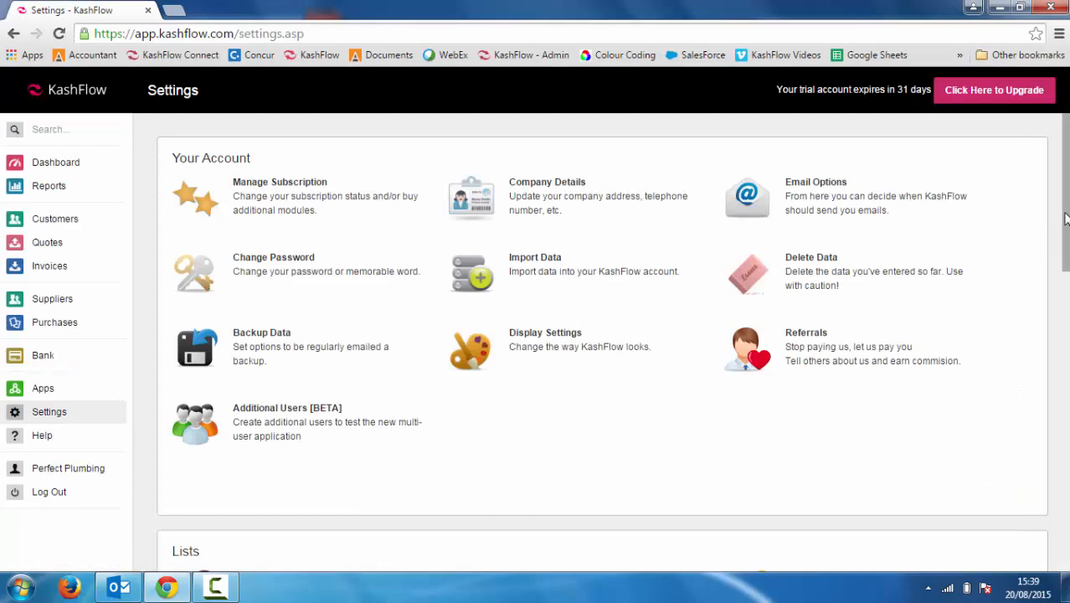
left_click_drag(1066, 209, 1063, 398)
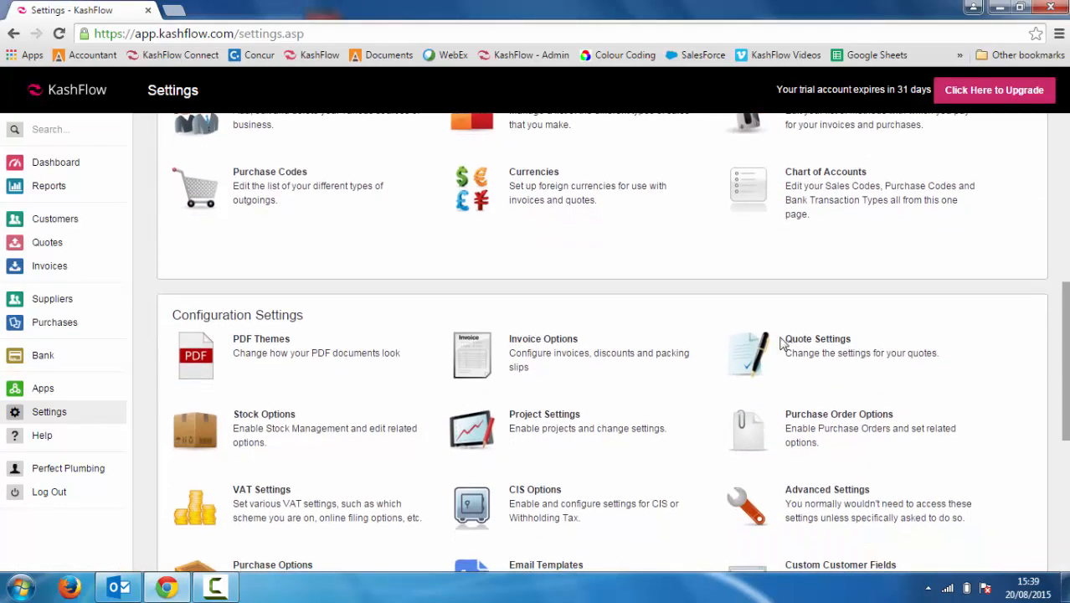
left_click(256, 345)
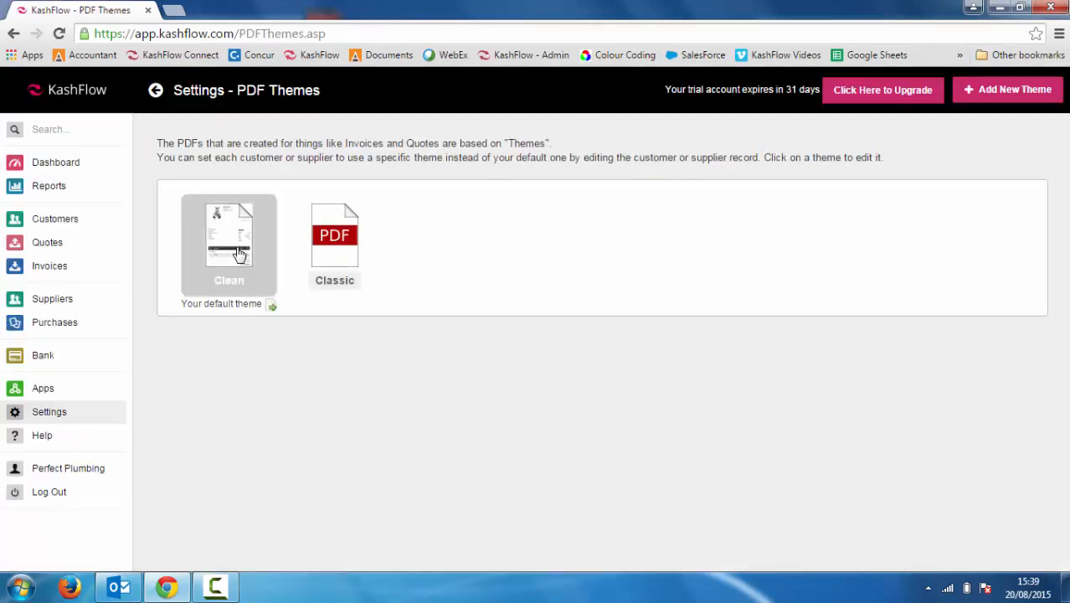
mouse_move(323, 266)
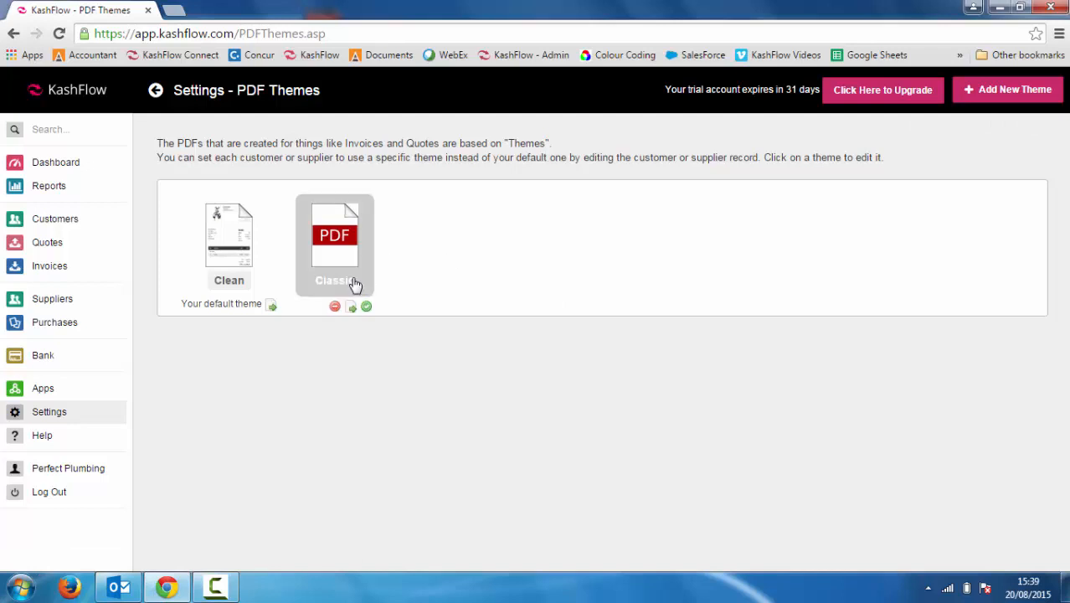
left_click(239, 248)
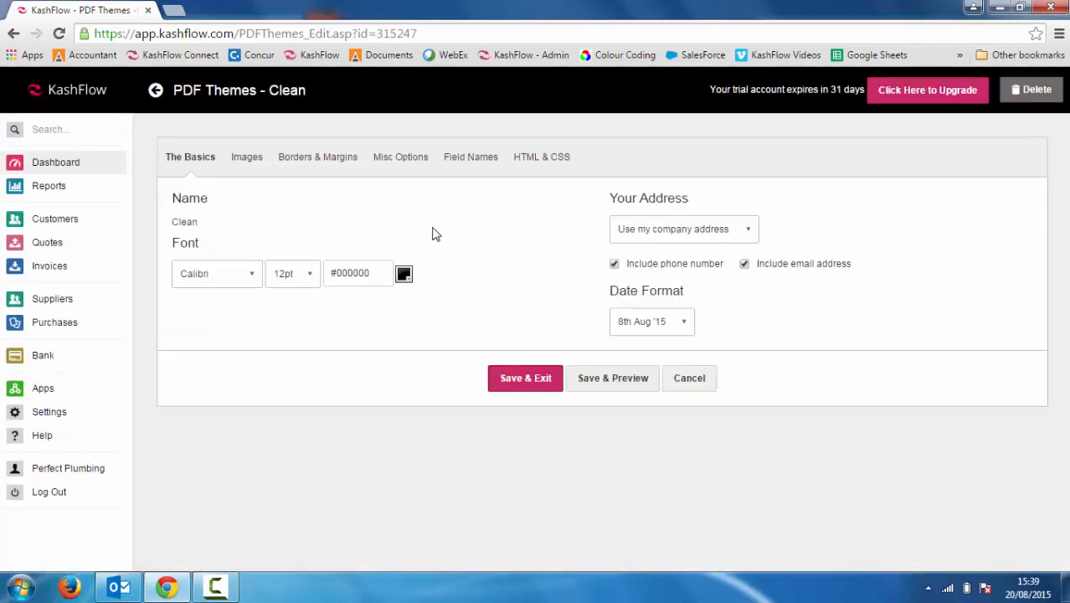
Set the Clean theme's font to Arial and check the available company address options
left_click(254, 278)
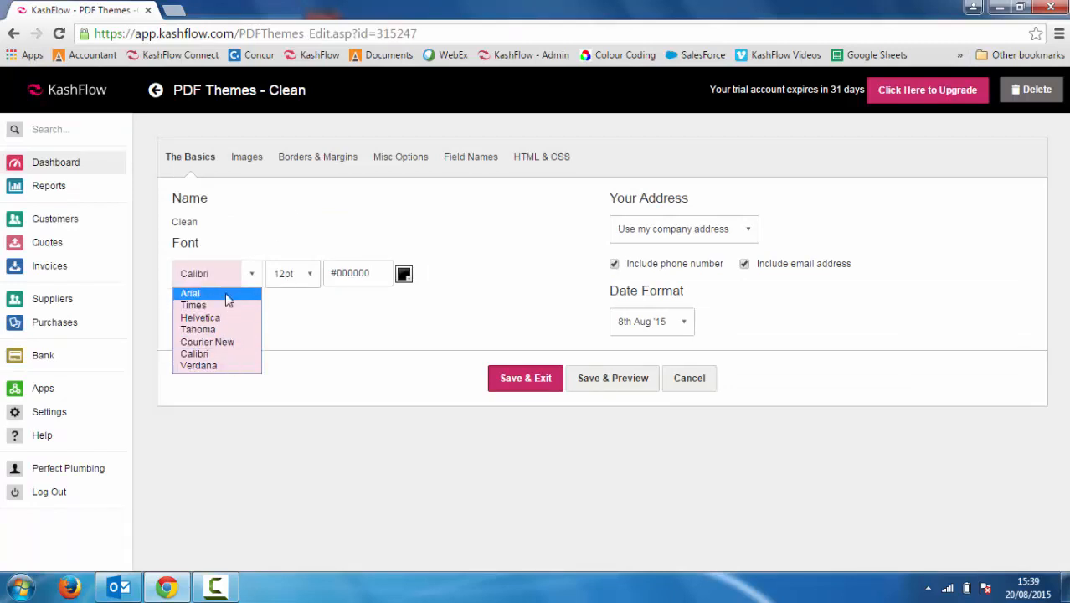
left_click(227, 295)
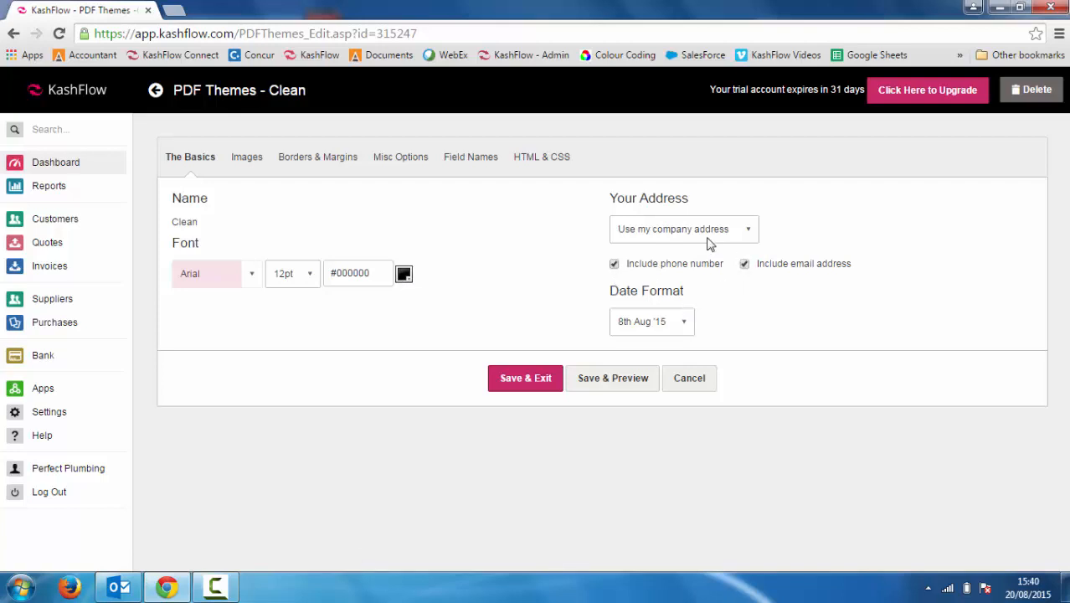
left_click(749, 232)
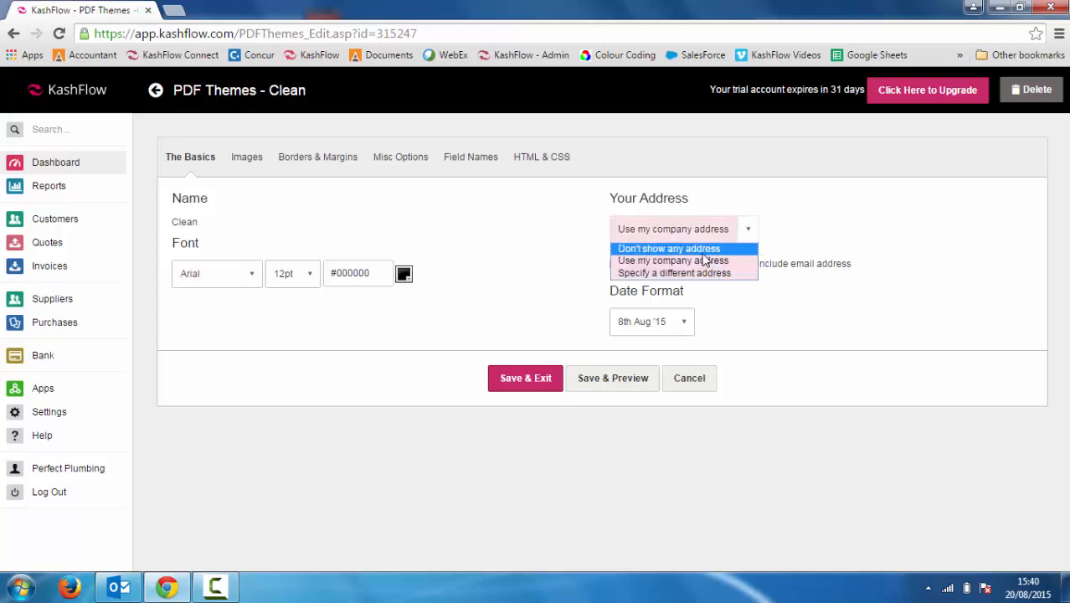
left_click(723, 297)
Try the 20/08/2015 date format for the theme and return to the 8th Aug '15 format
left_click(682, 328)
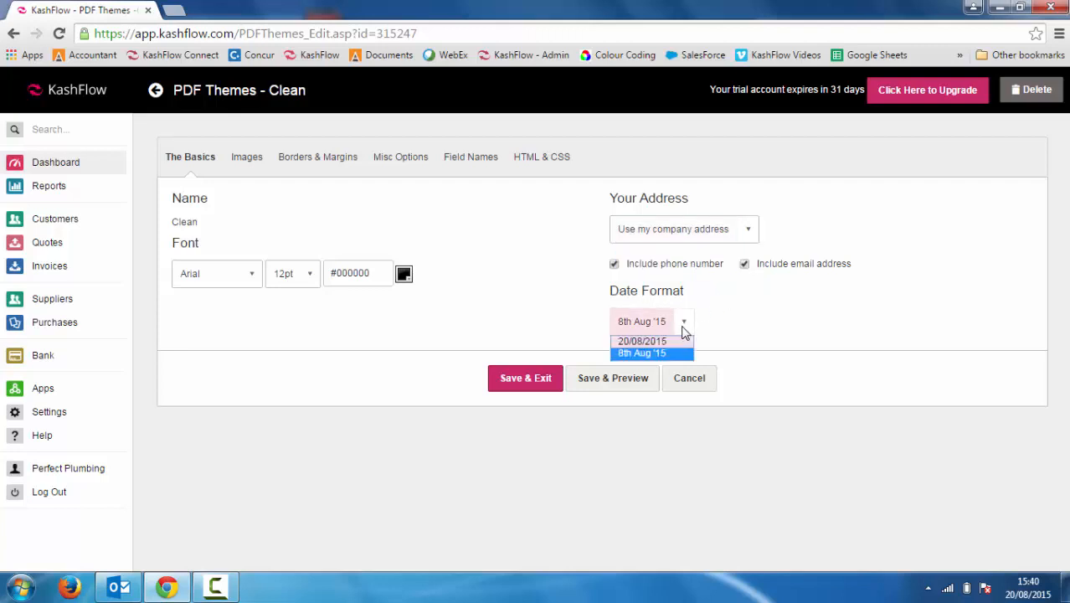
left_click(661, 342)
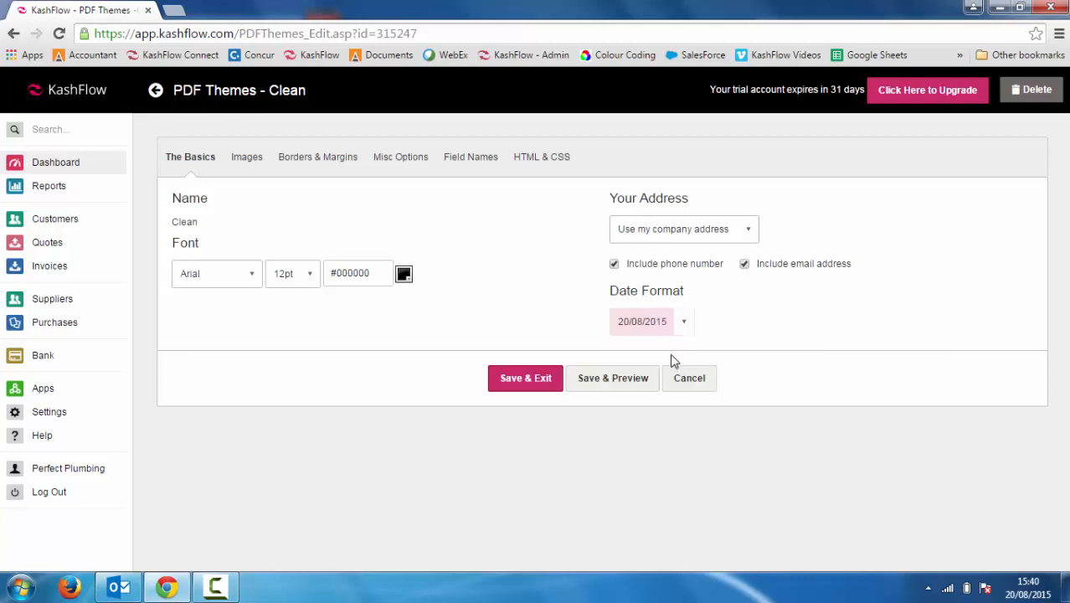
left_click(682, 329)
left_click(678, 352)
Examine the theme's logo options, including the logo on/off setting, the replacement image upload and the logo width
left_click(246, 159)
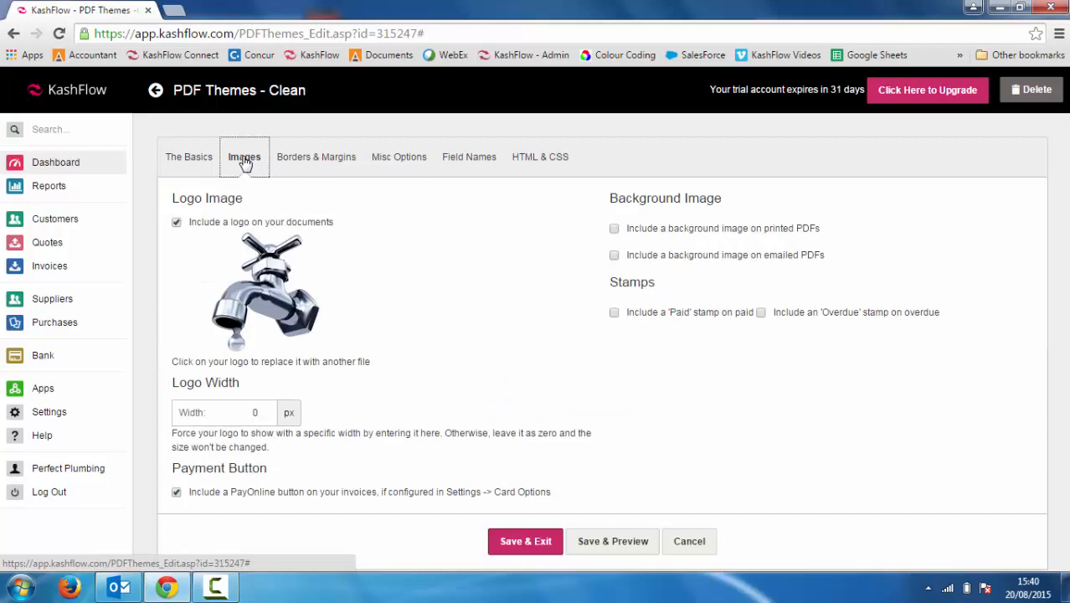
left_click(176, 223)
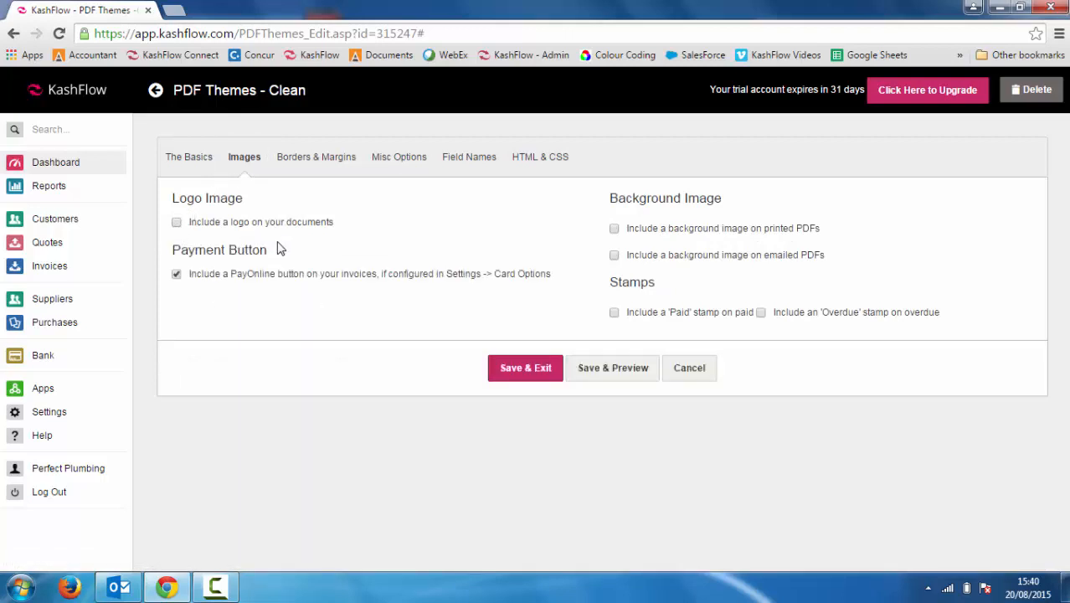
left_click(176, 222)
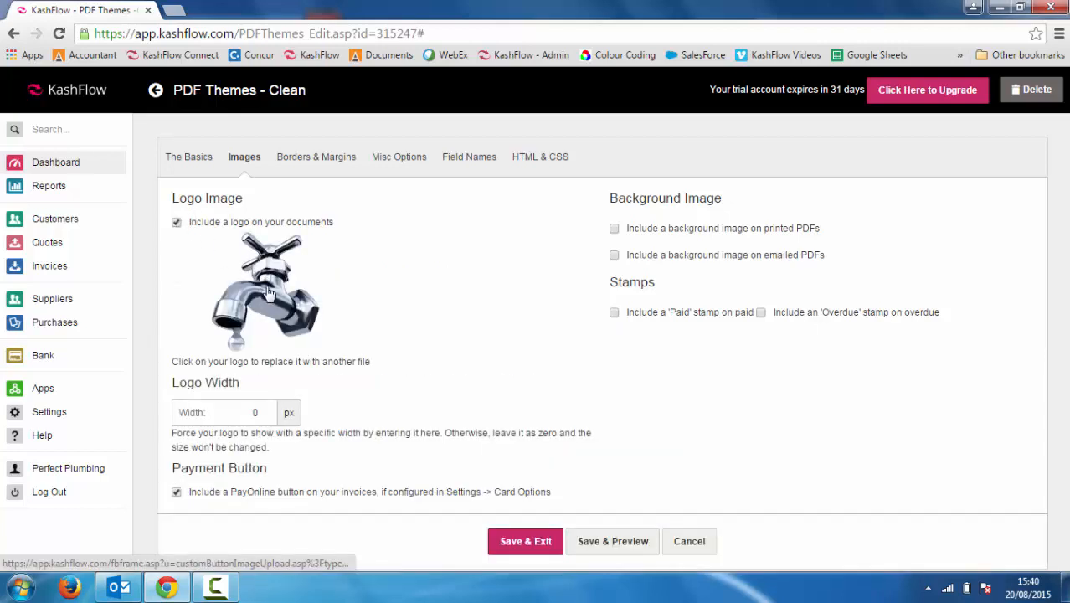
left_click(268, 292)
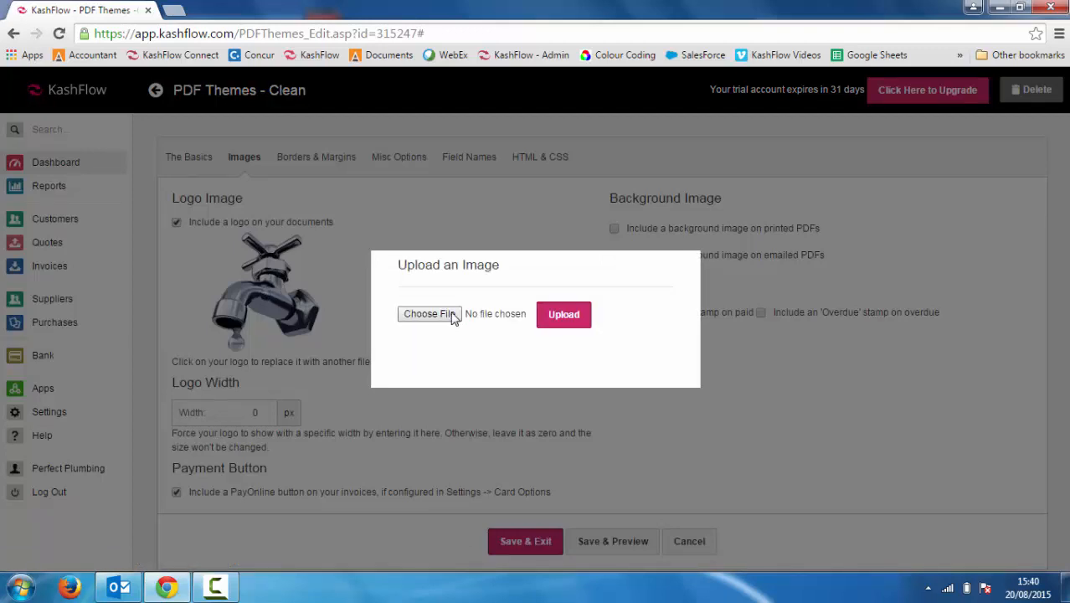
left_click(433, 231)
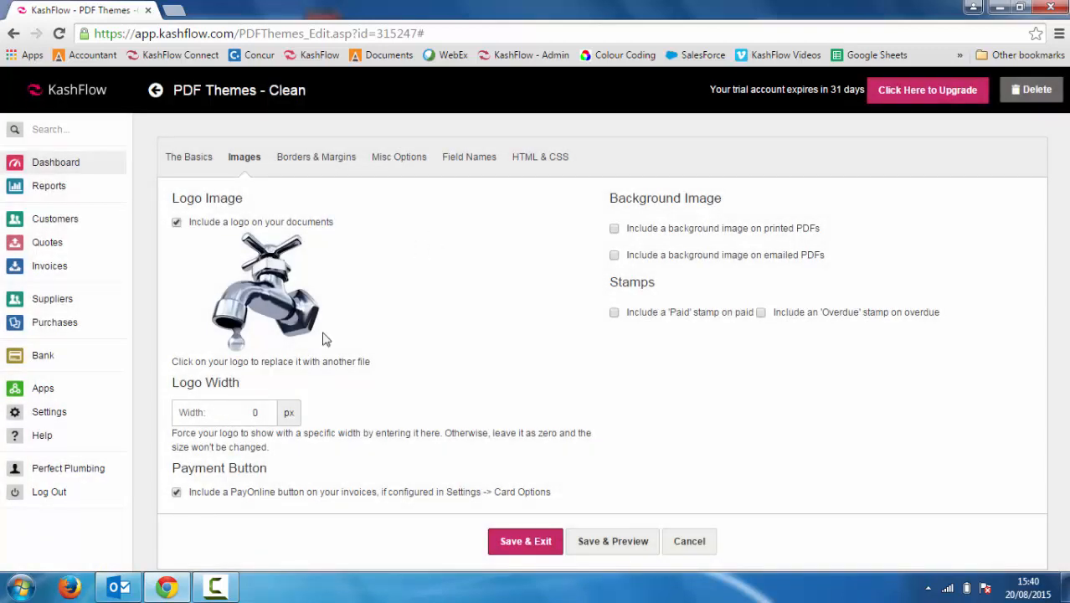
left_click(263, 417)
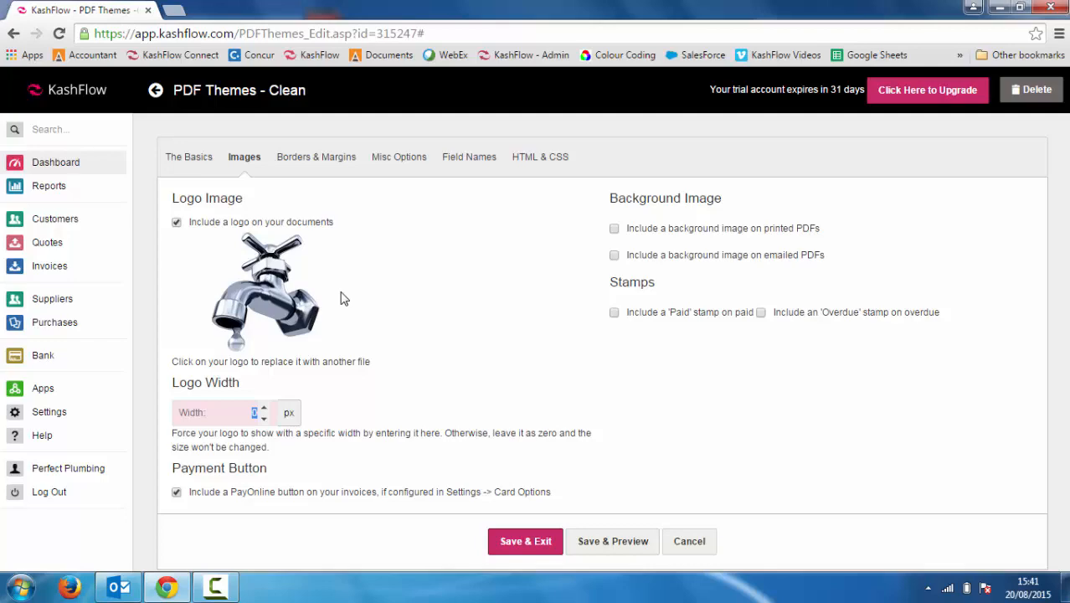
Open the Plumbing Template document from the desktop in Word and look over its page from header to footer
left_click(1001, 7)
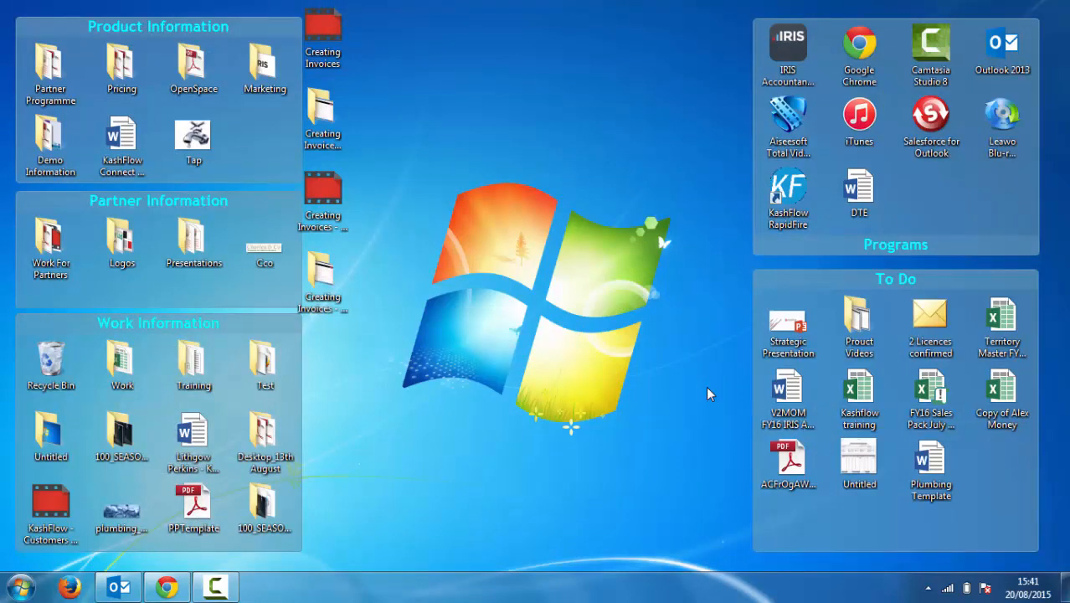
double_click(932, 467)
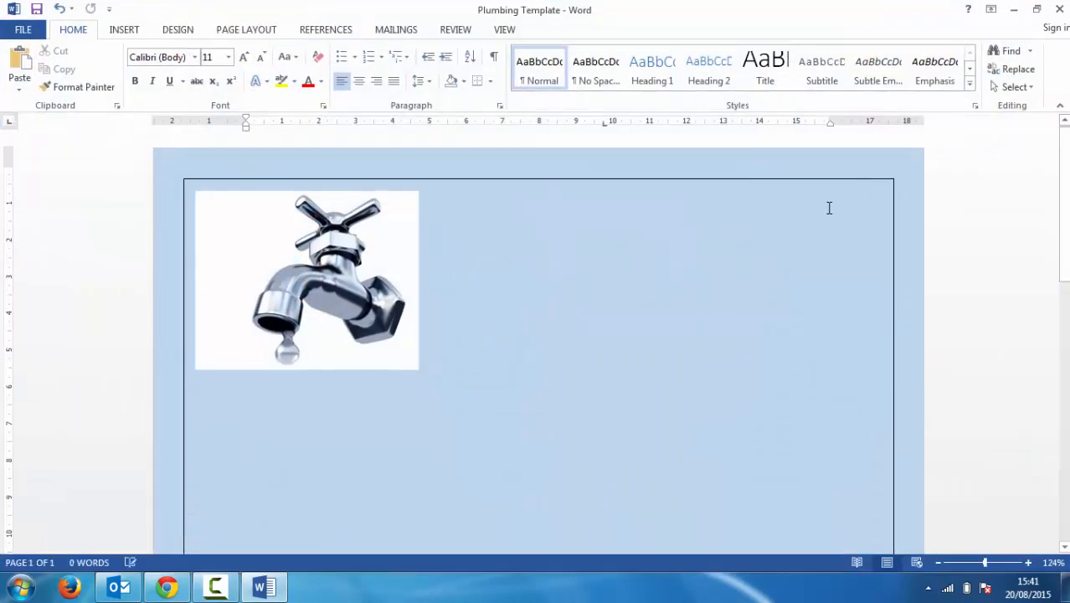
left_click(398, 262)
left_click_drag(398, 262, 368, 266)
left_click(461, 179)
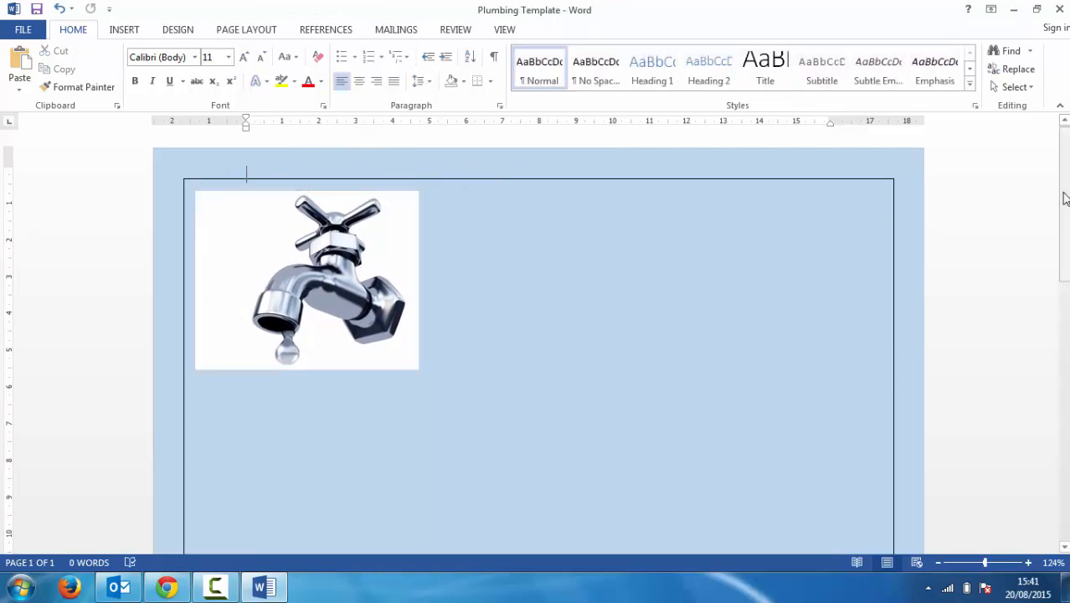
left_click_drag(1062, 201, 1062, 462)
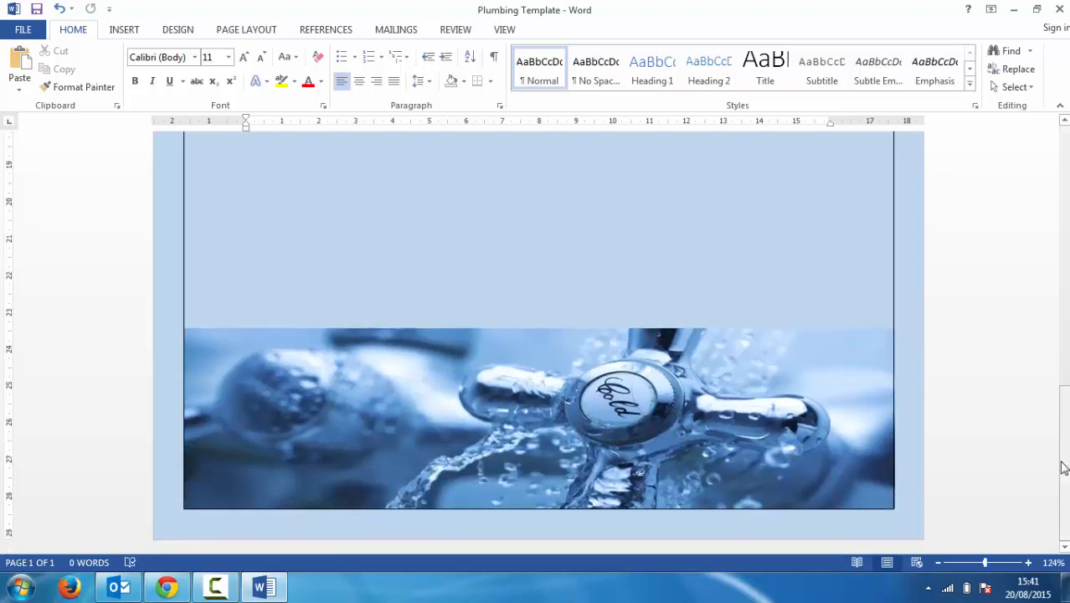
left_click_drag(1063, 467, 1058, 148)
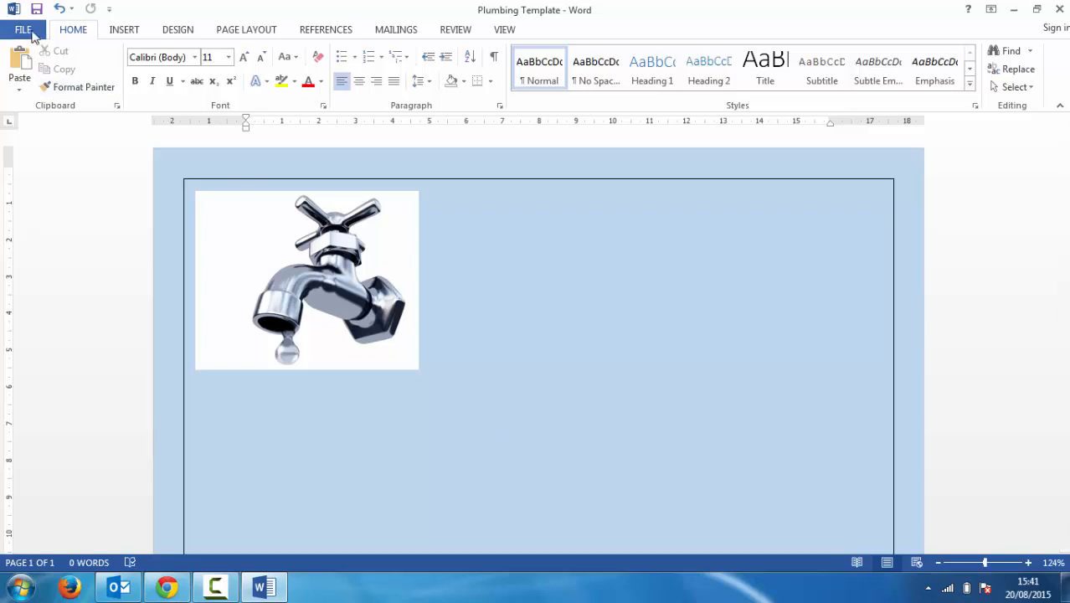
Save the Plumbing Template document to the Desktop as a PDF
left_click(23, 31)
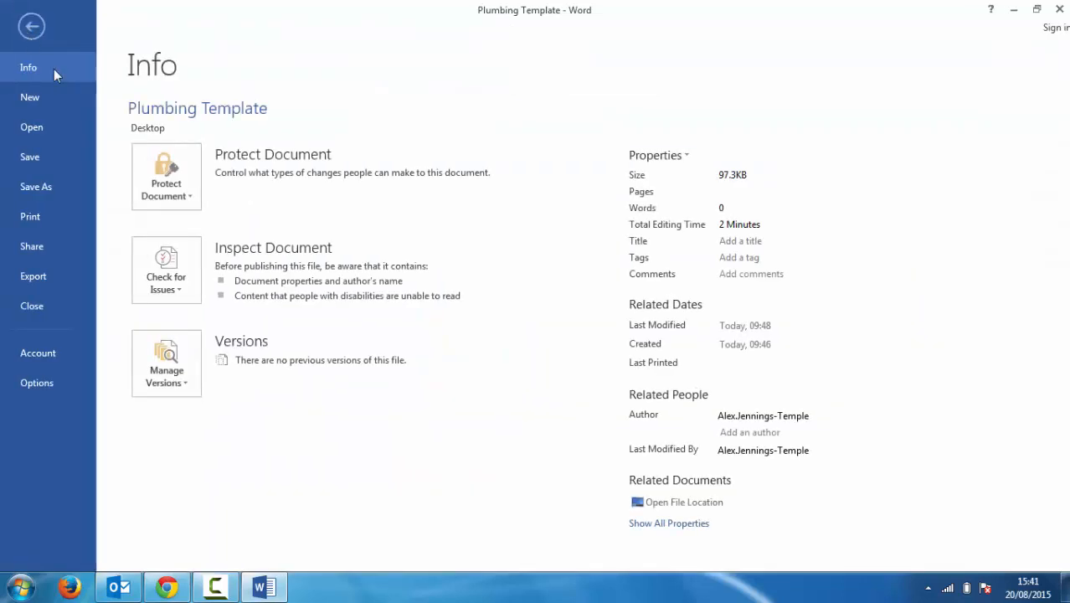
left_click(49, 187)
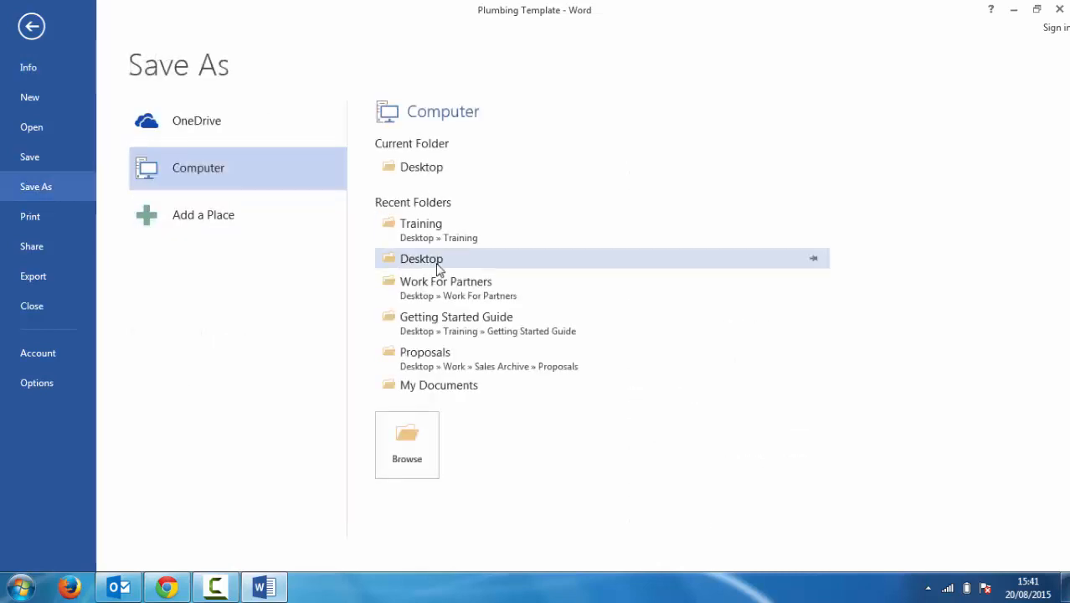
left_click(411, 169)
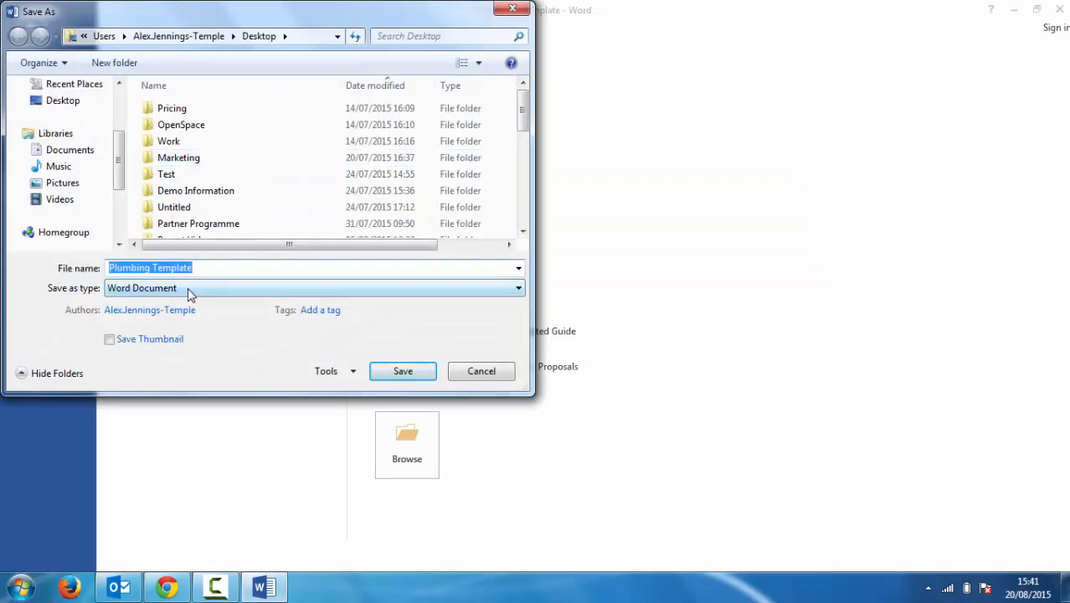
left_click(189, 289)
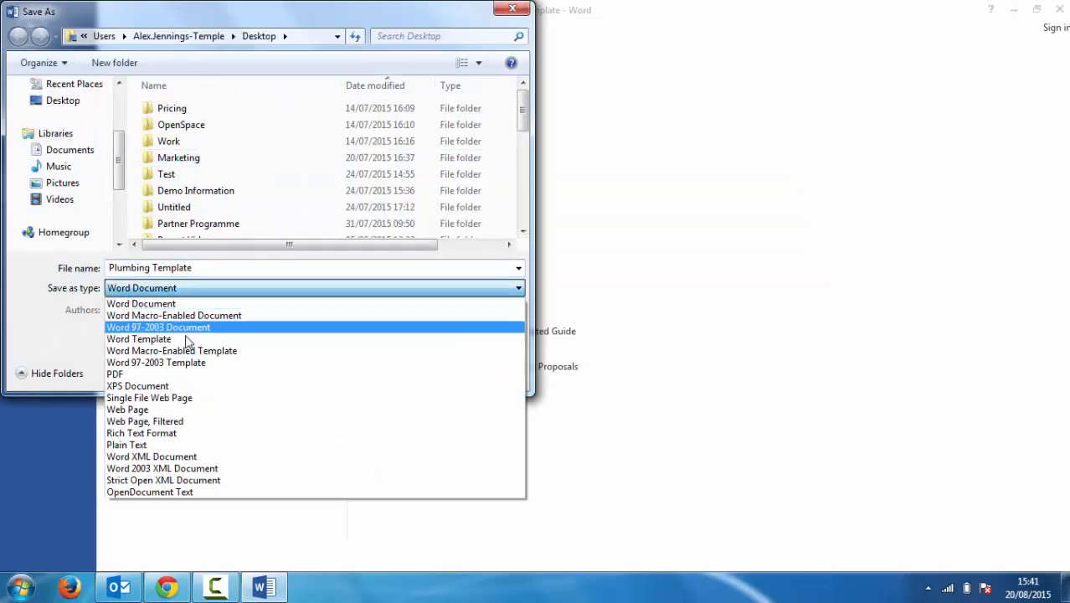
left_click(180, 380)
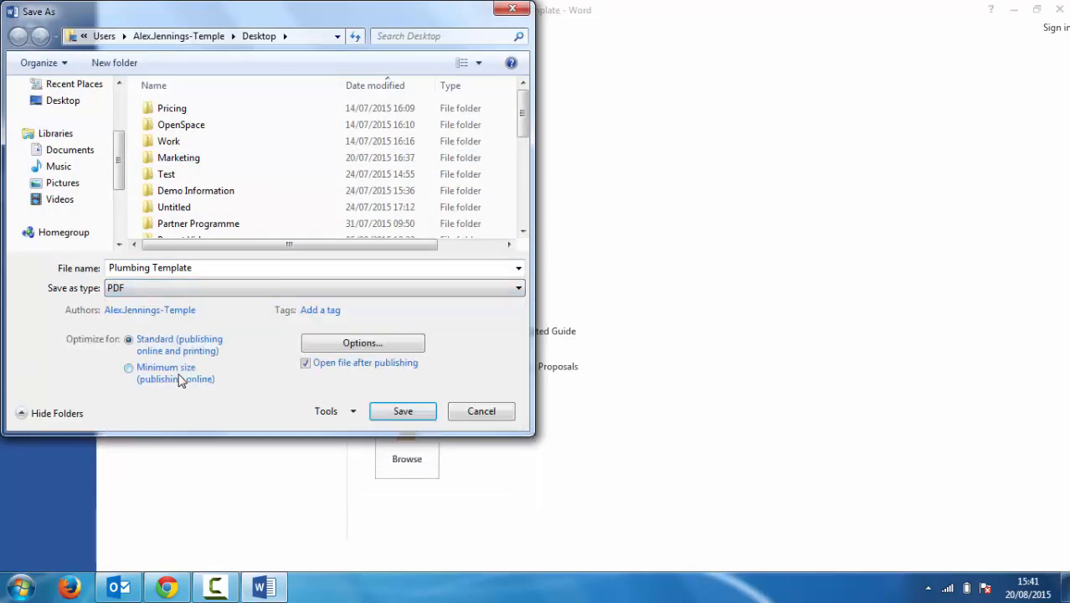
left_click(381, 412)
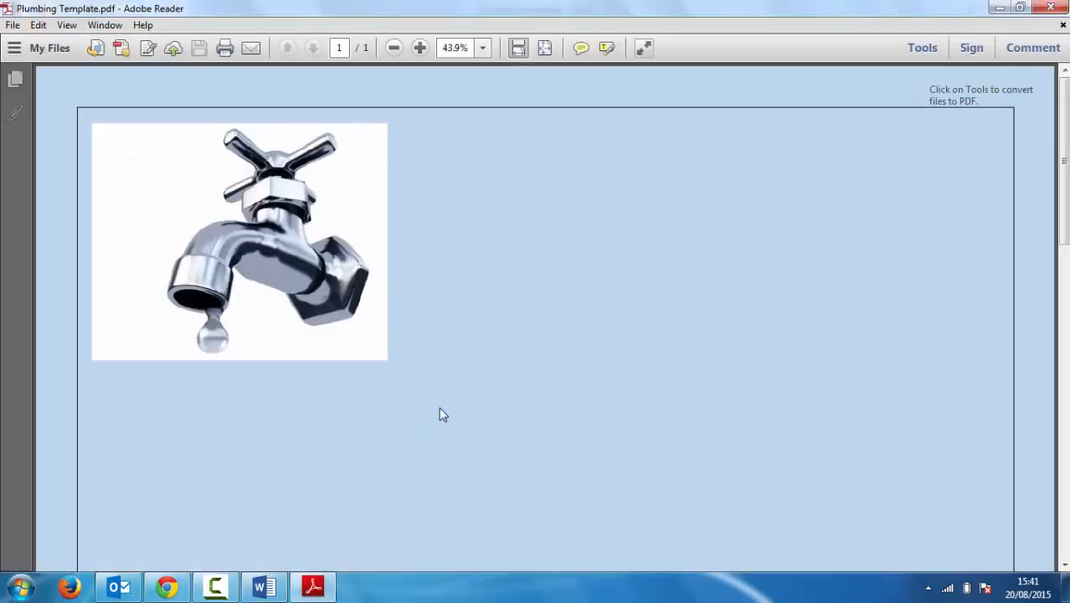
Look over the exported Plumbing Template PDF, close it, and close the Word document without saving changes
mouse_move(1064, 161)
left_mouse_down()
mouse_move(1065, 352)
mouse_move(1064, 152)
left_mouse_up()
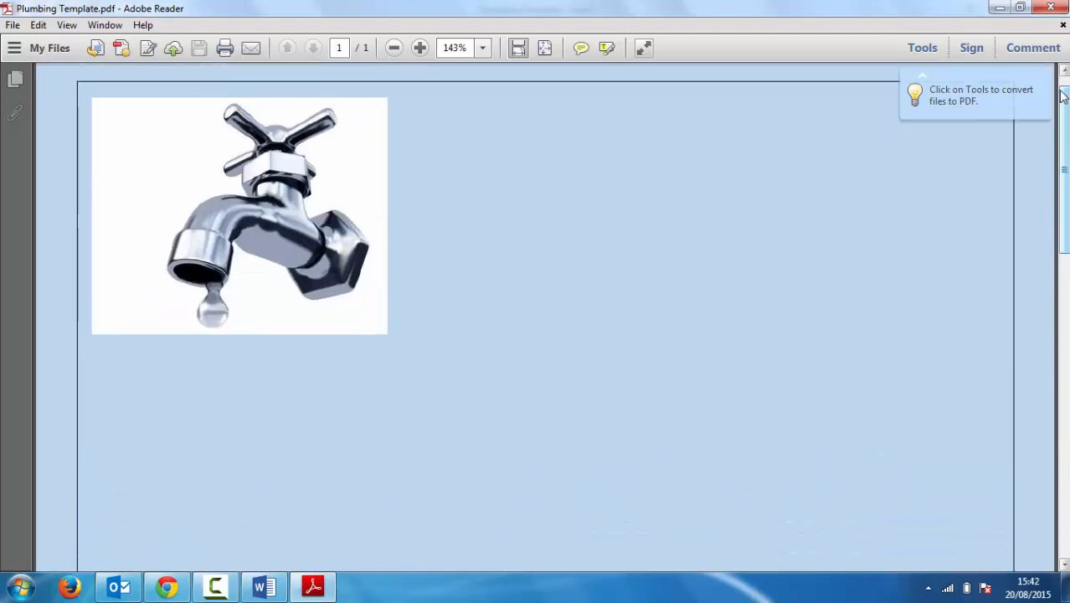
left_click(1052, 8)
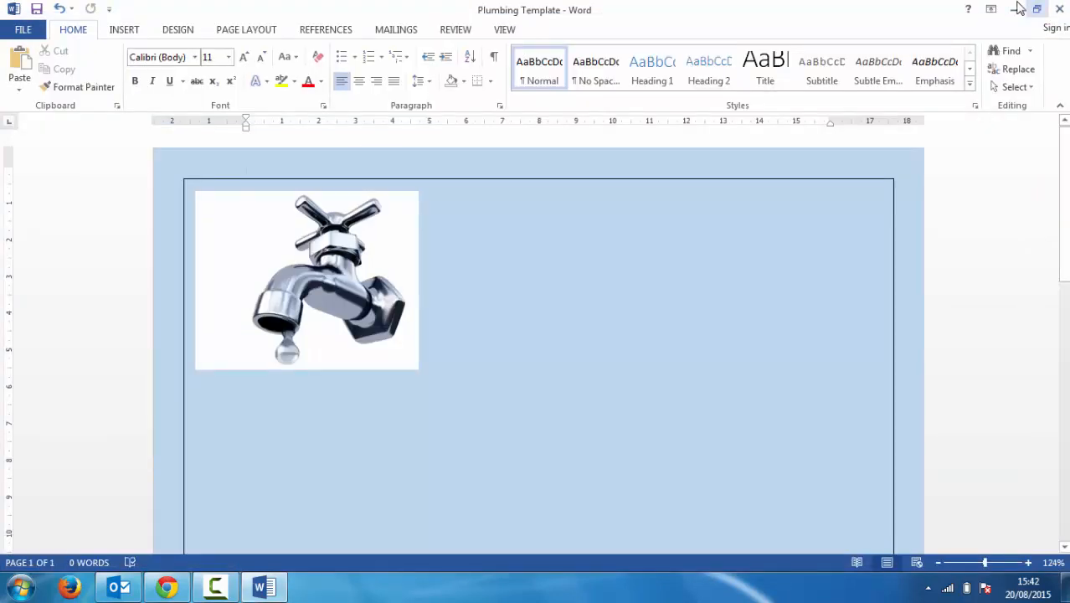
left_click(1059, 9)
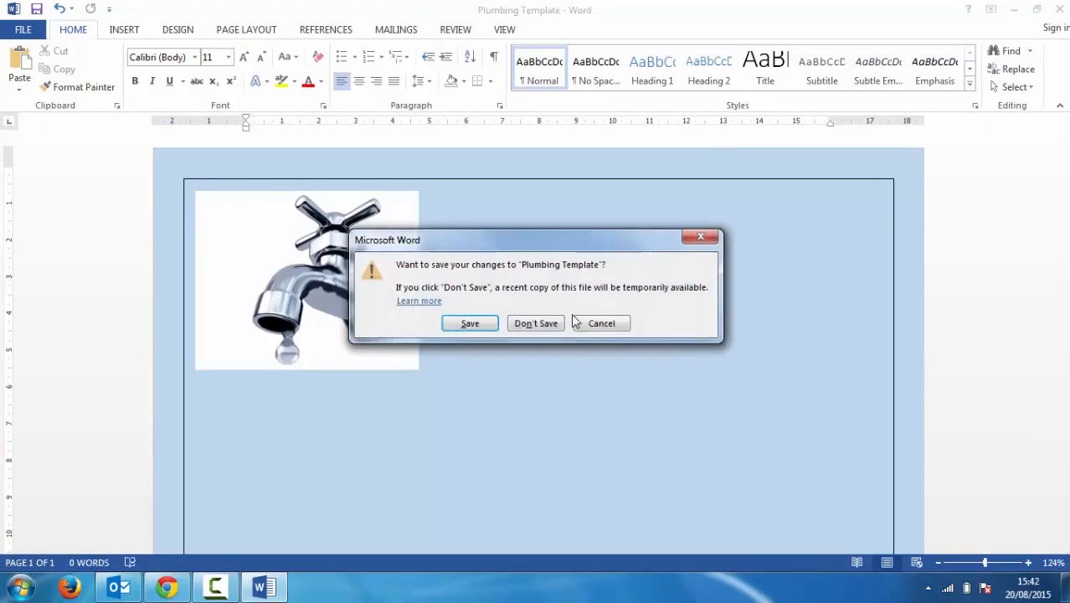
left_click(539, 322)
double_click(500, 333)
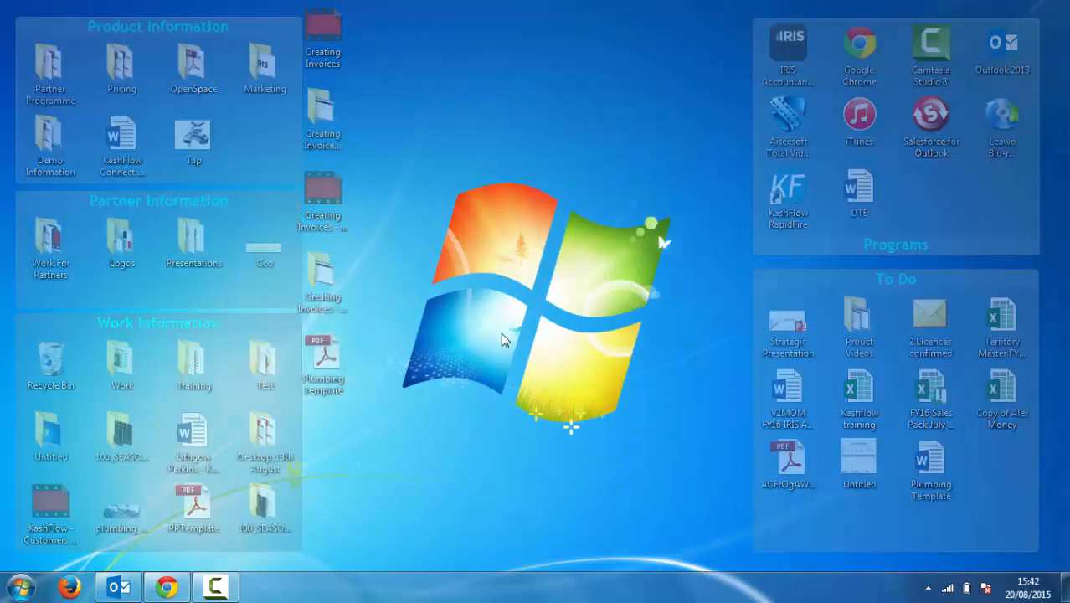
Switch to Chrome, search Google for "pdf to jpeg" in a new tab and open the pdf2jpg.net converter
left_click(166, 589)
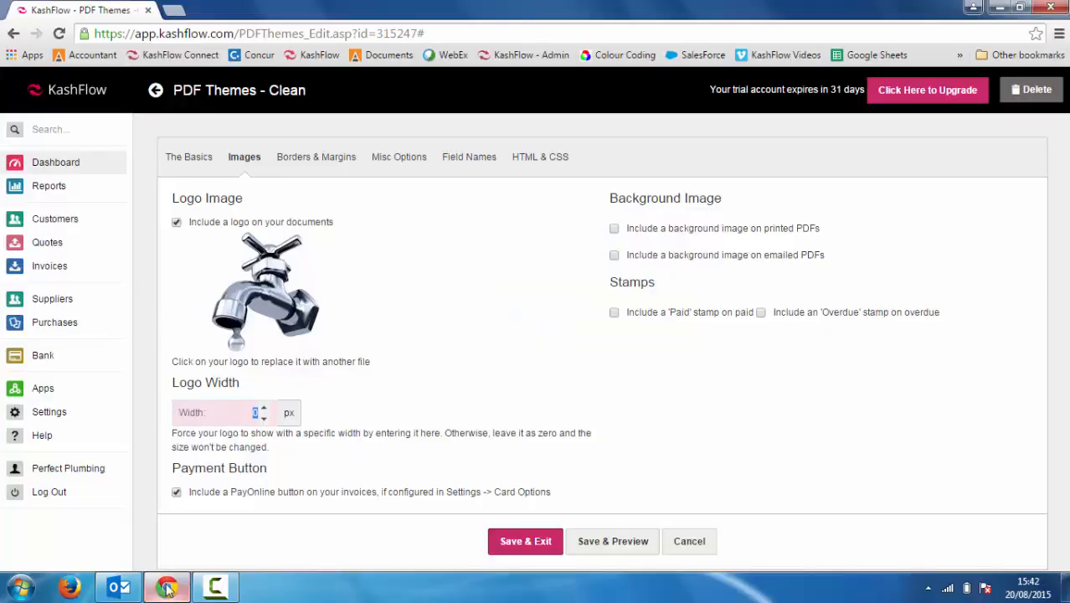
left_click(175, 11)
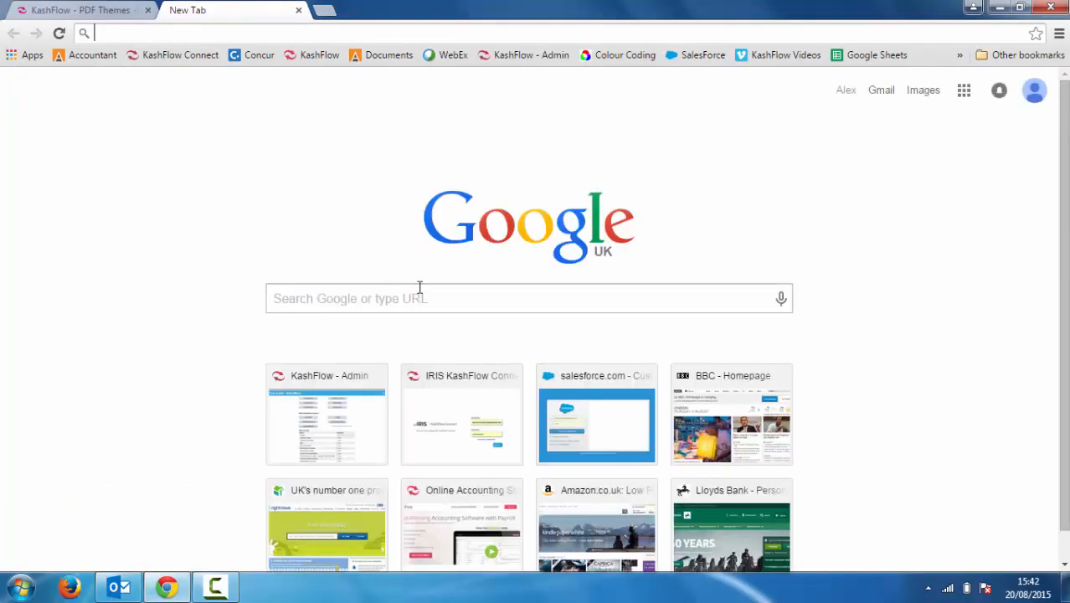
left_click(357, 302)
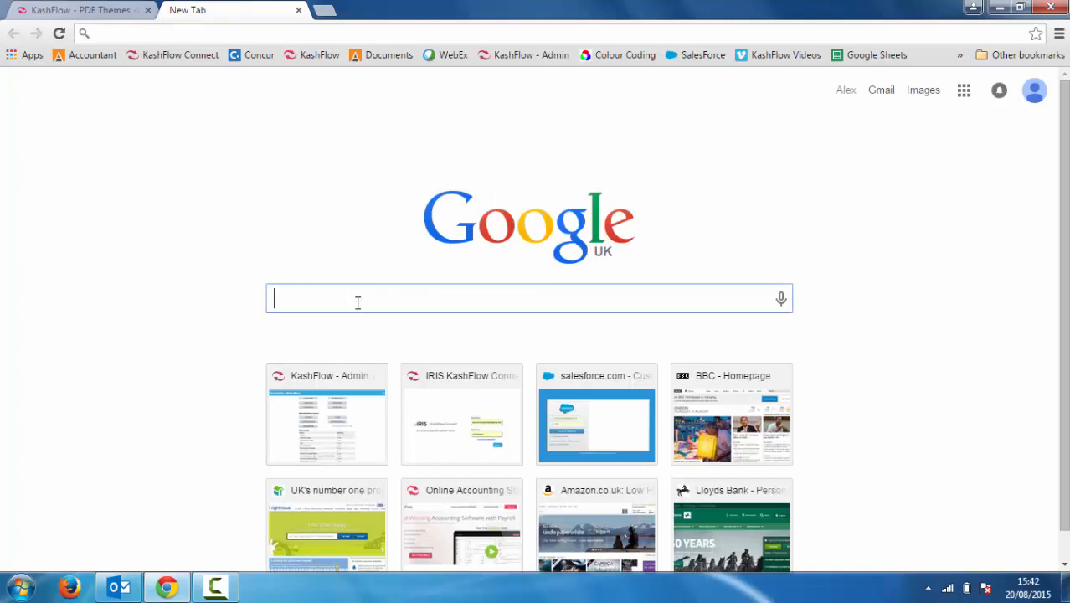
type("pd")
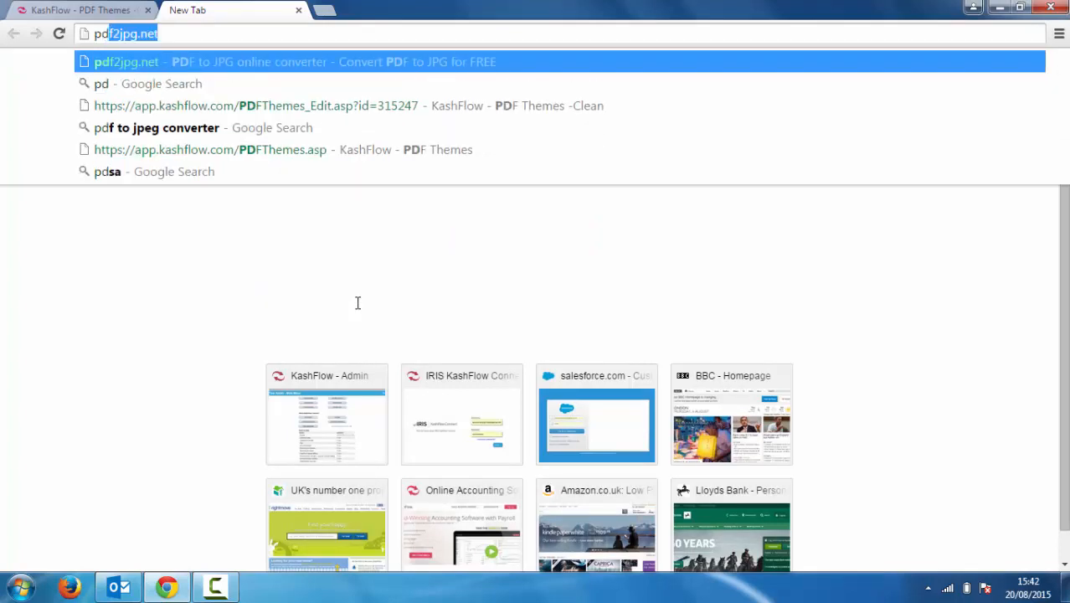
type("f to ")
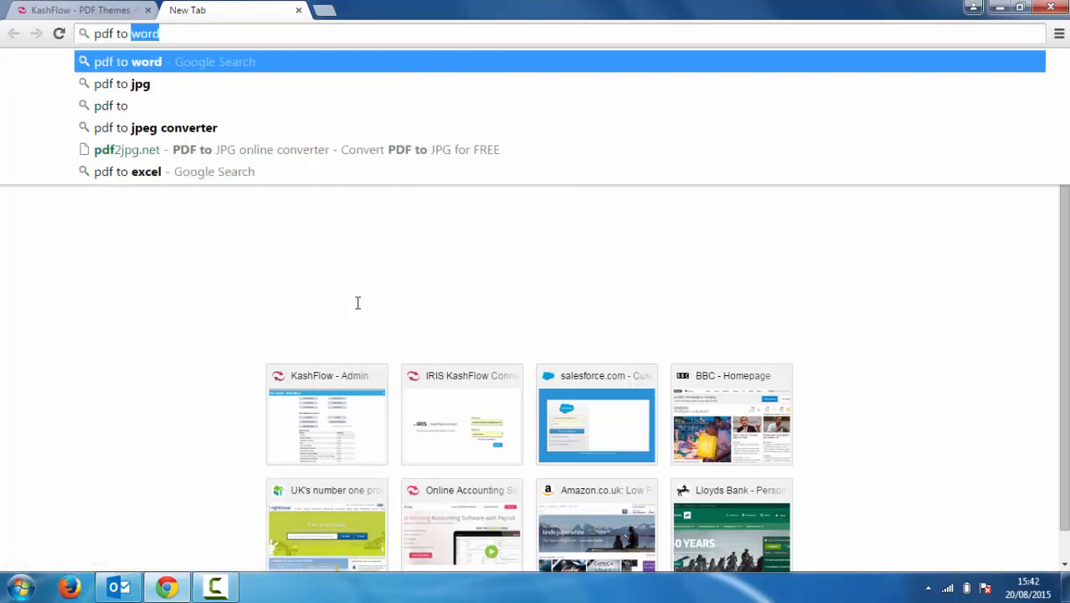
type("jpeg")
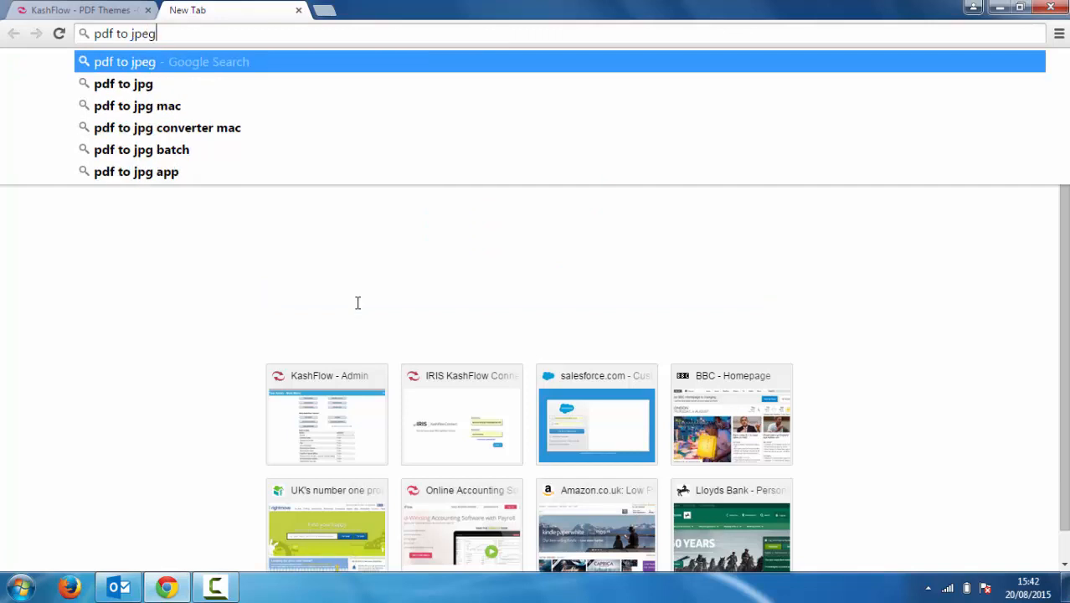
key("Return")
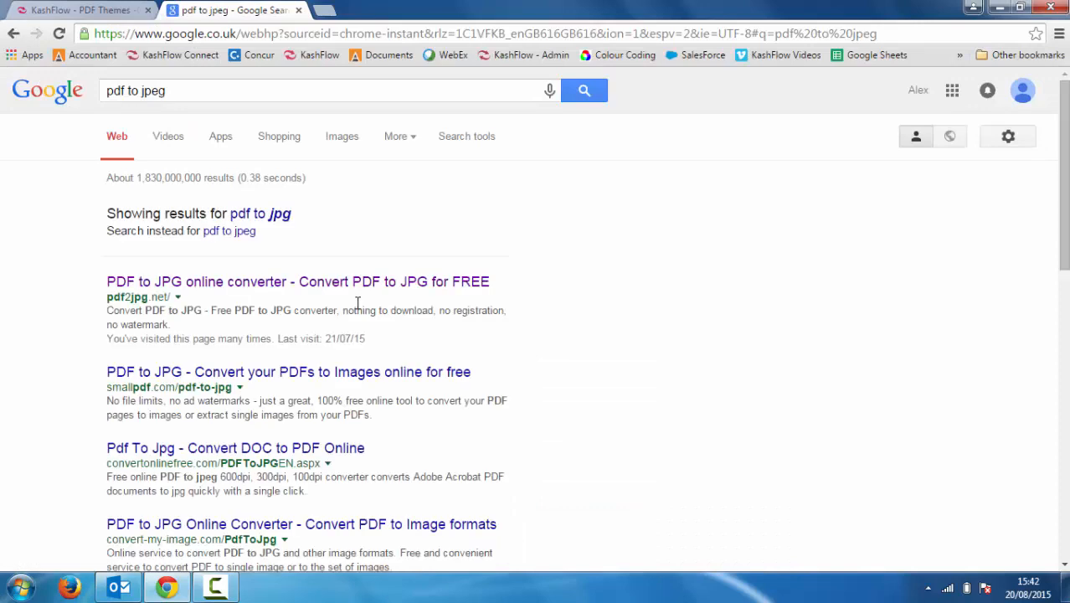
left_click(183, 286)
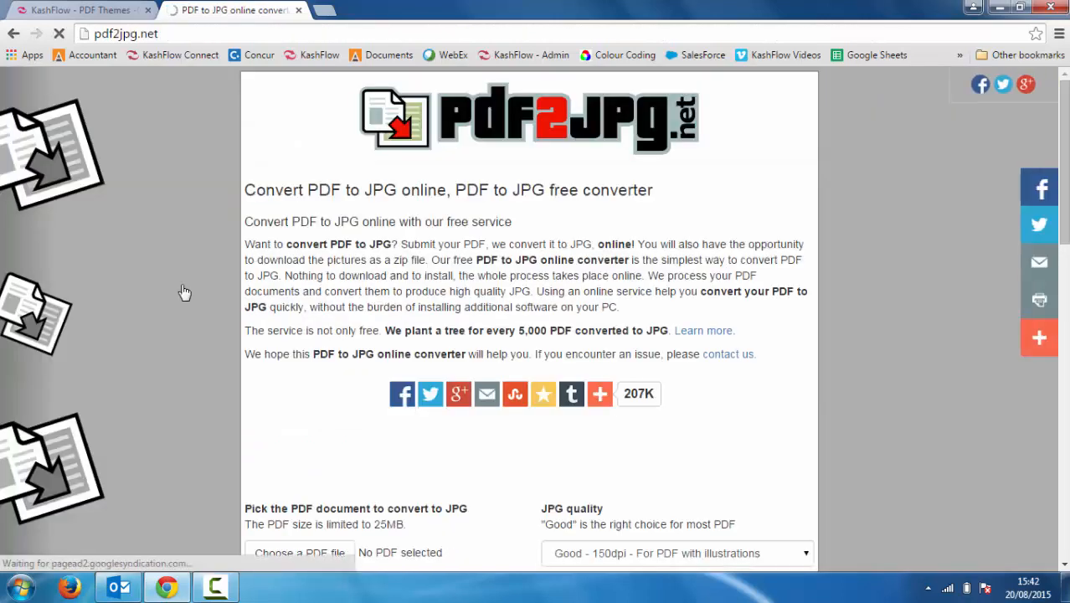
Convert Plumbing Template.pdf from the Desktop to JPG at Excellent - 300dpi quality
scroll(525, 280, "down", 5)
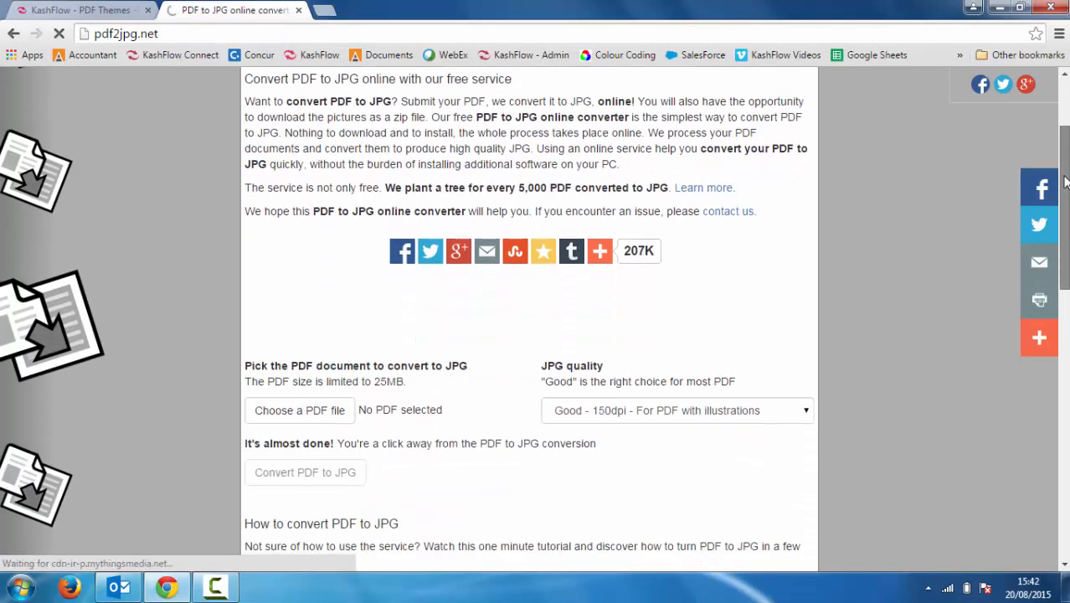
left_click(312, 331)
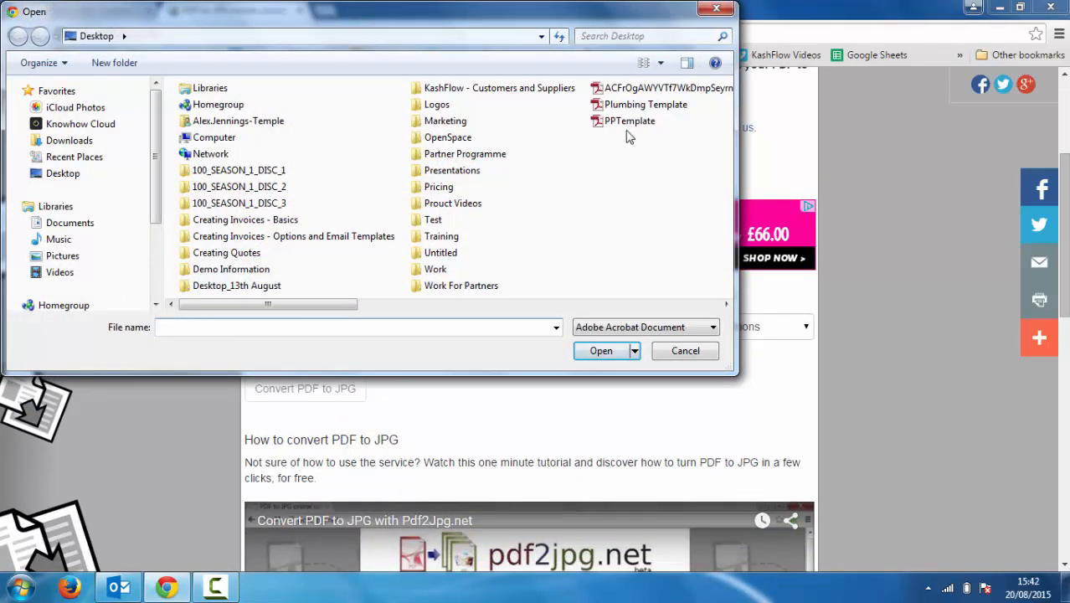
left_click(629, 111)
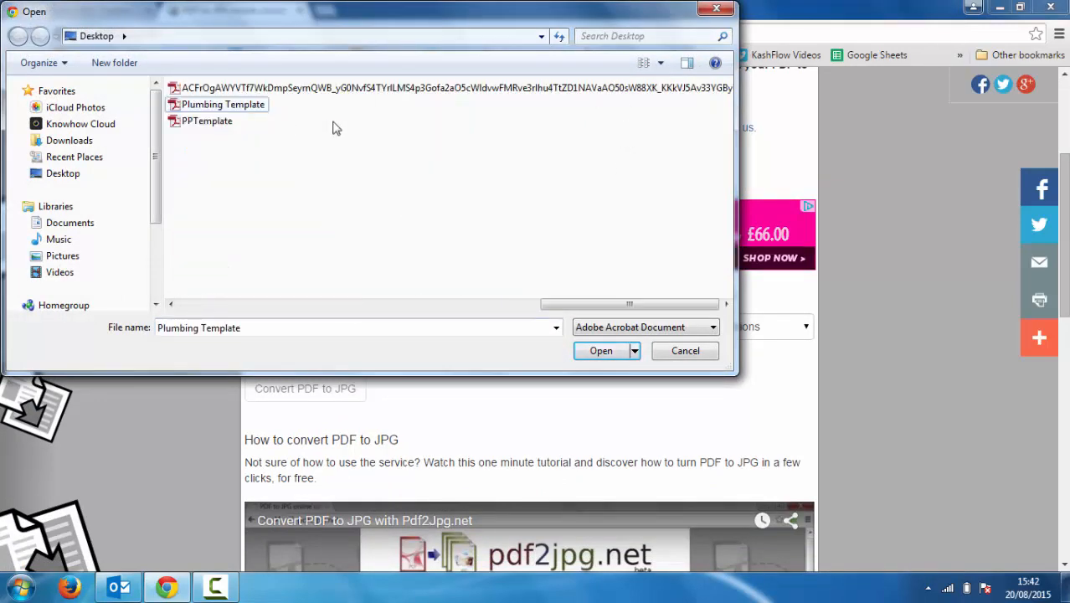
double_click(206, 105)
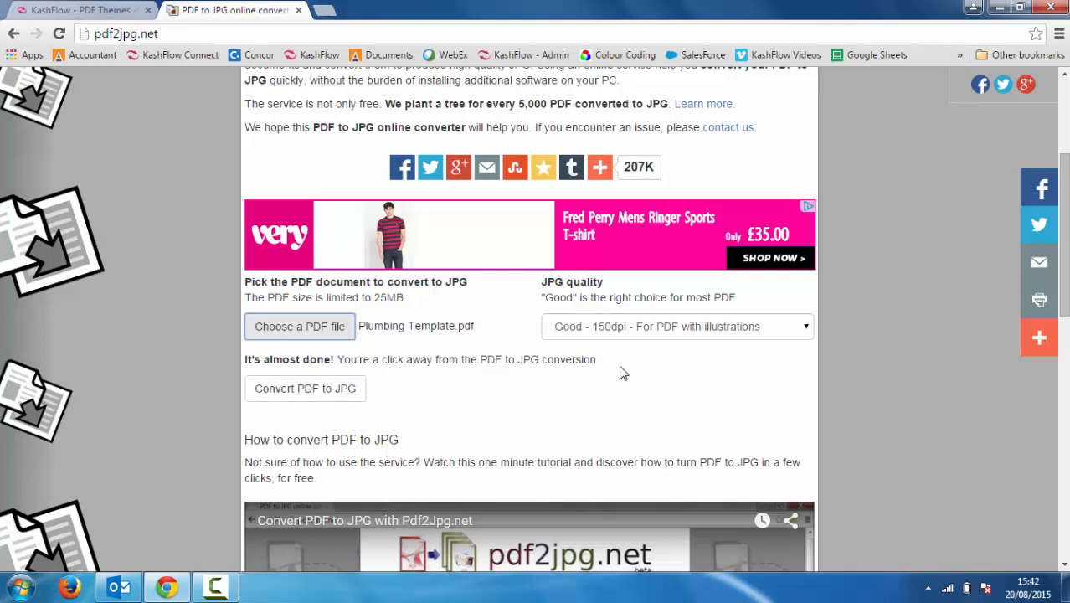
left_click(594, 332)
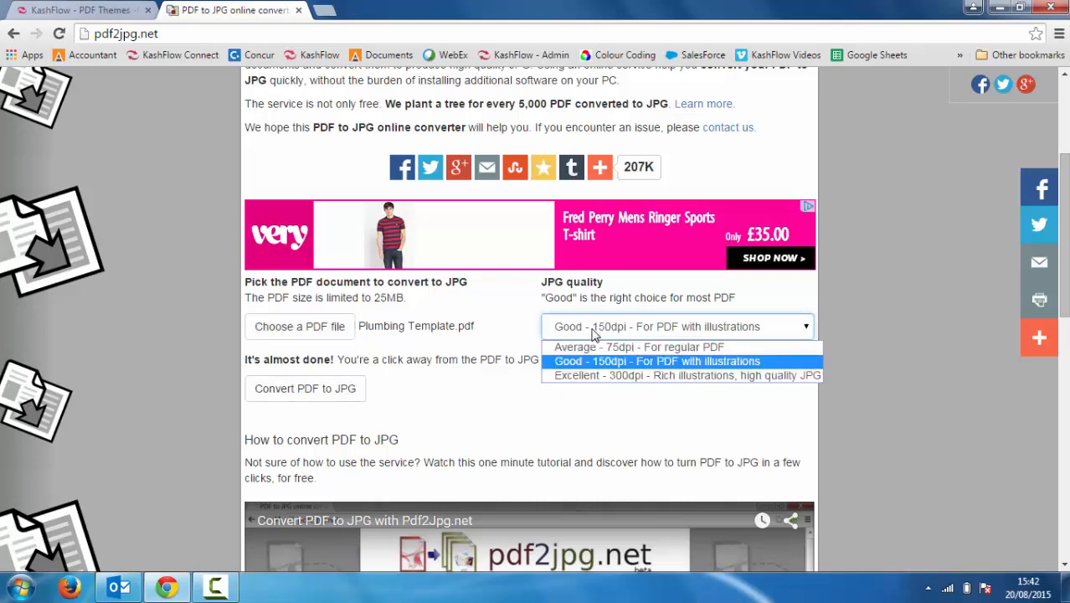
left_click(590, 376)
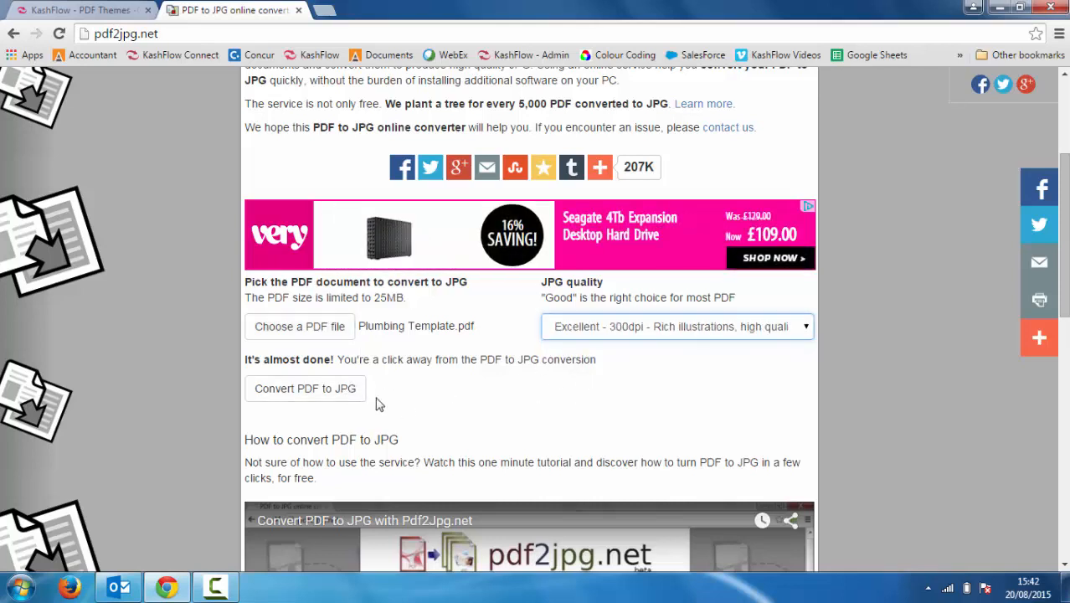
left_click(339, 394)
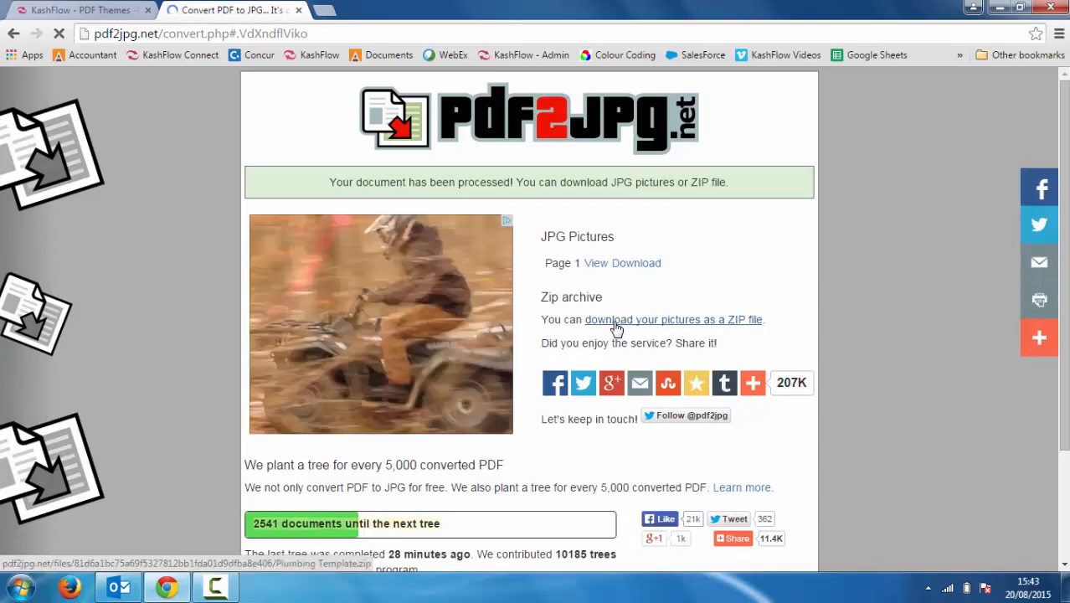
Download the converted pictures as a ZIP file, decompress the archive and view its extracted folder
left_click(615, 323)
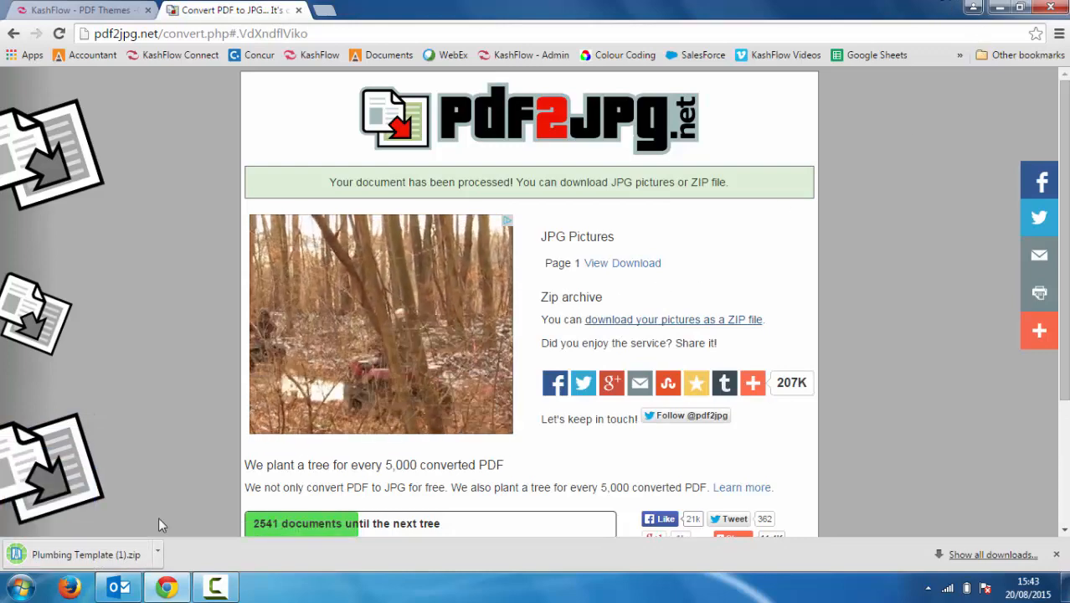
left_click(83, 557)
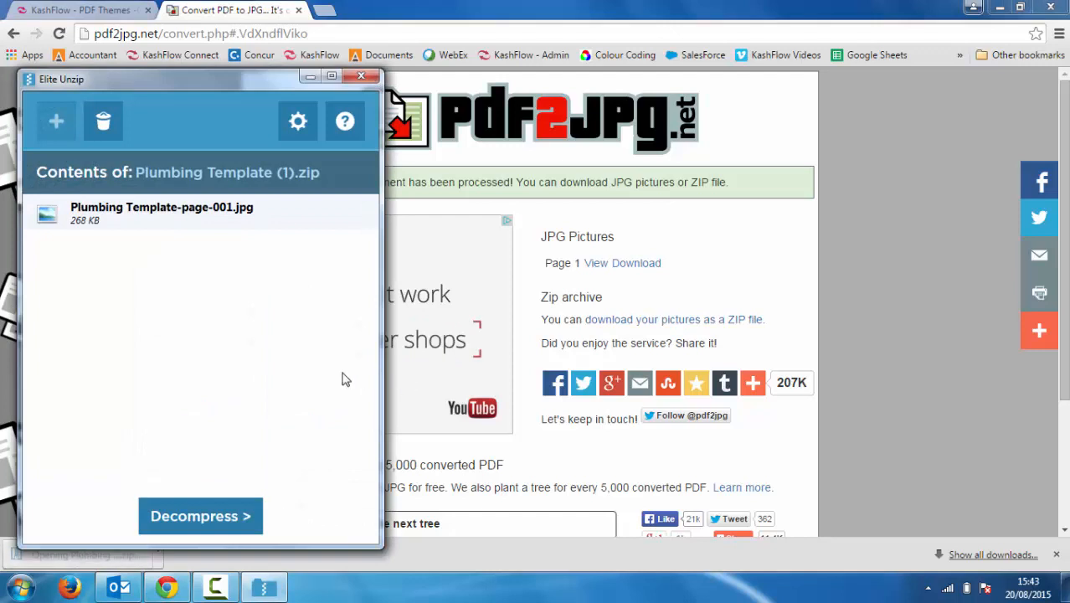
left_click(202, 519)
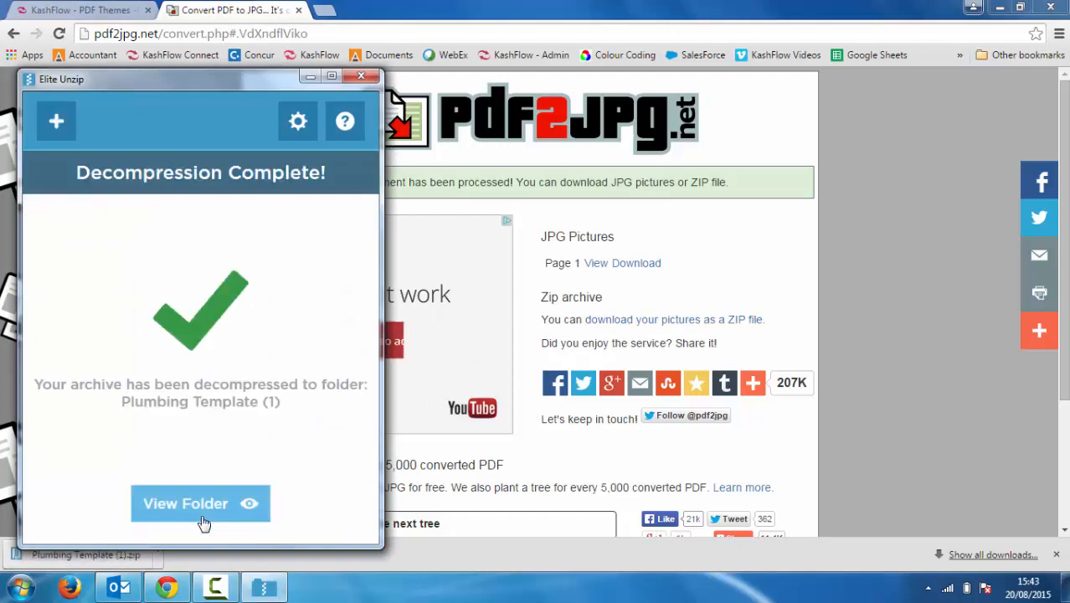
left_click(199, 512)
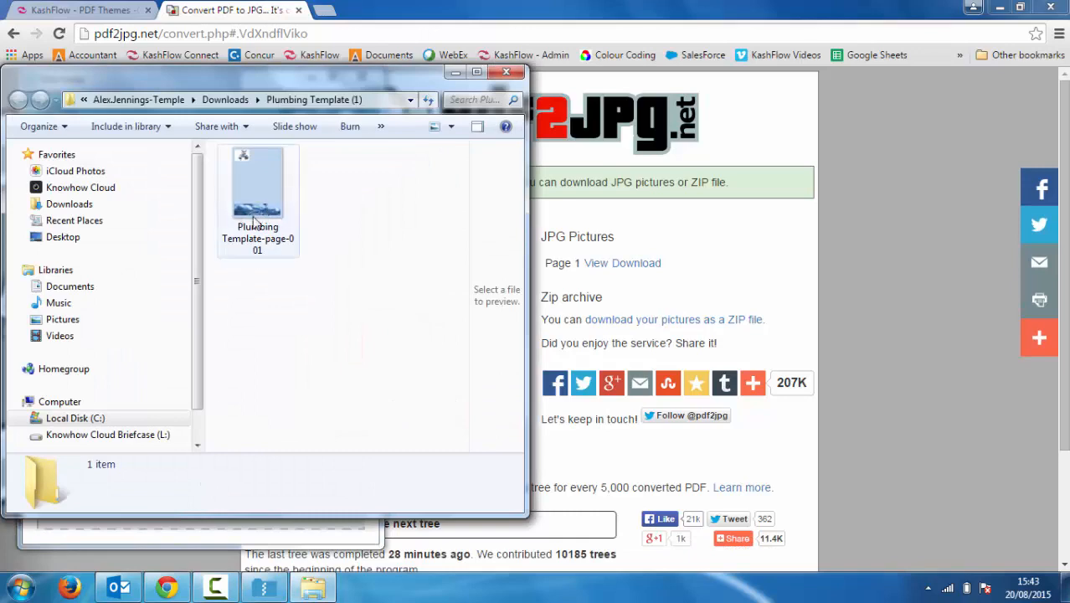
Move the Plumbing Template-page-001 image from the extracted folder to the desktop, and close the folder and Elite Unzip
left_click(999, 7)
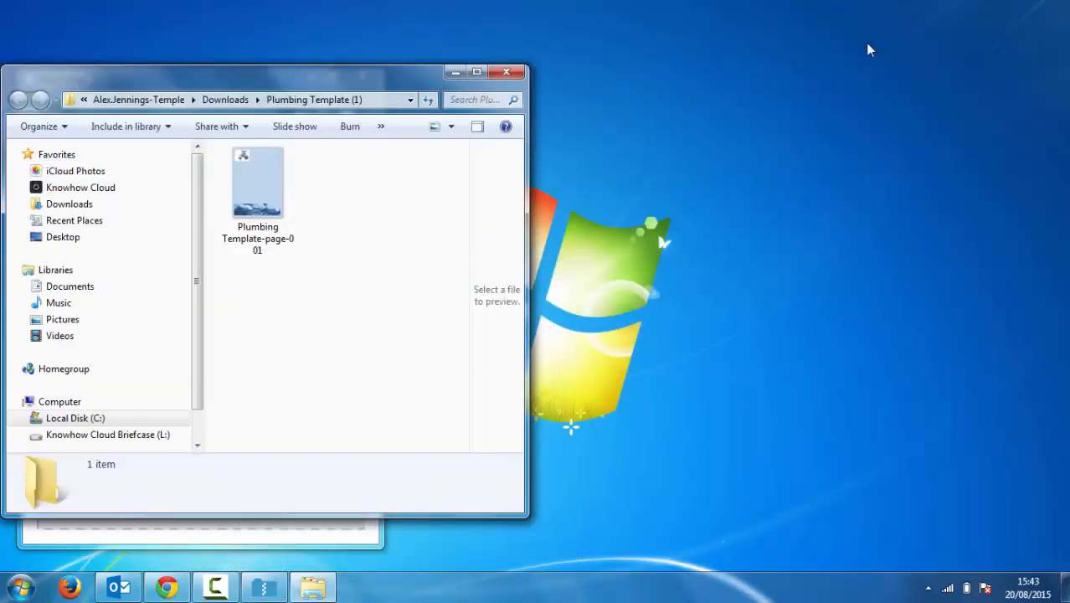
left_click_drag(256, 185, 601, 330)
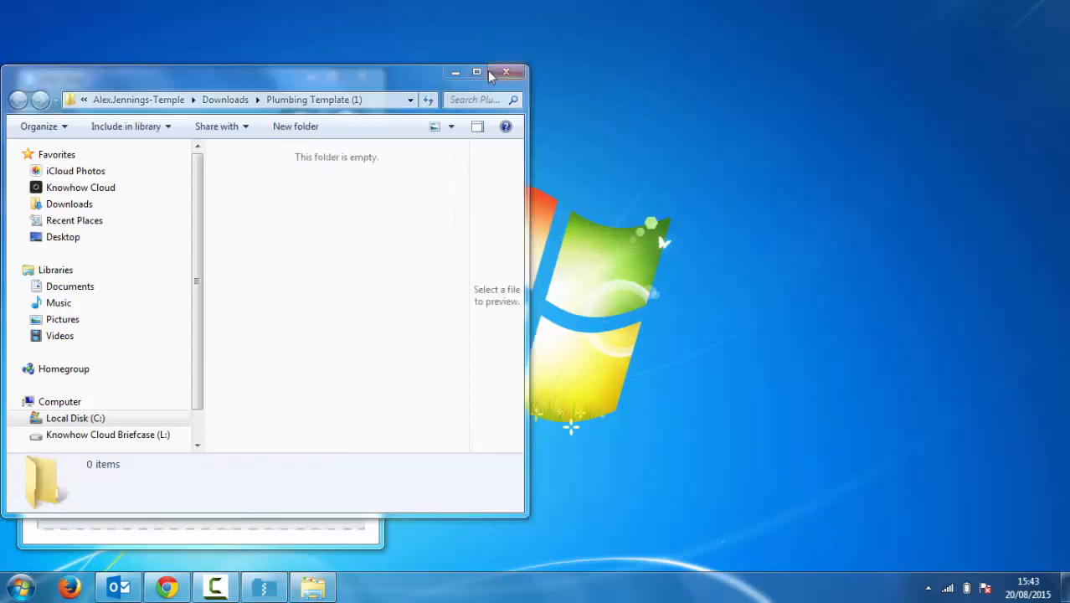
left_click(506, 72)
left_click(362, 76)
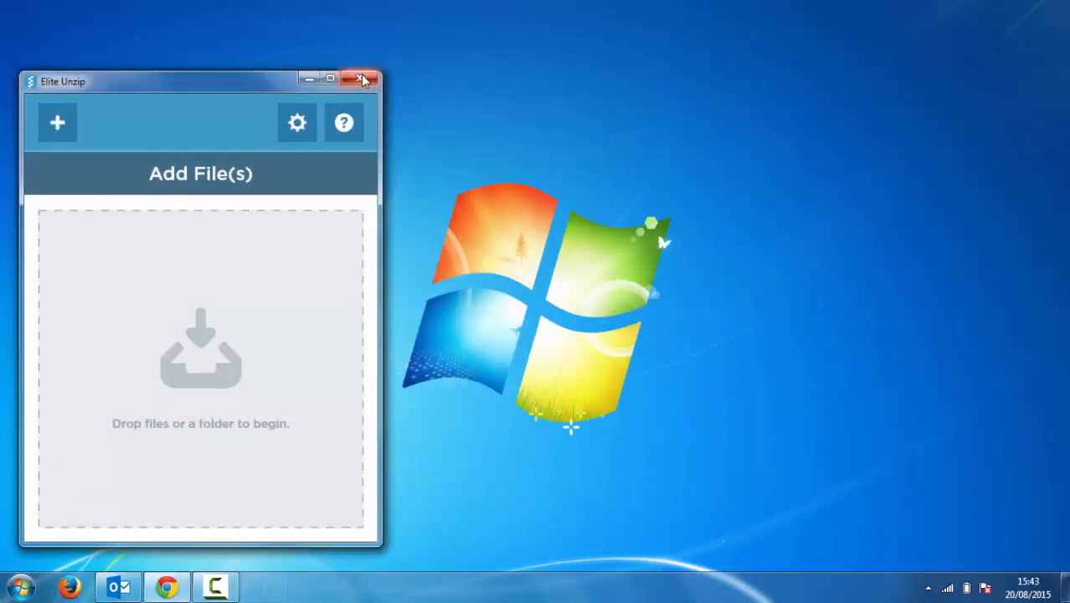
Return to the Clean PDF theme in KashFlow and exclude the logo from its documents
left_click(166, 588)
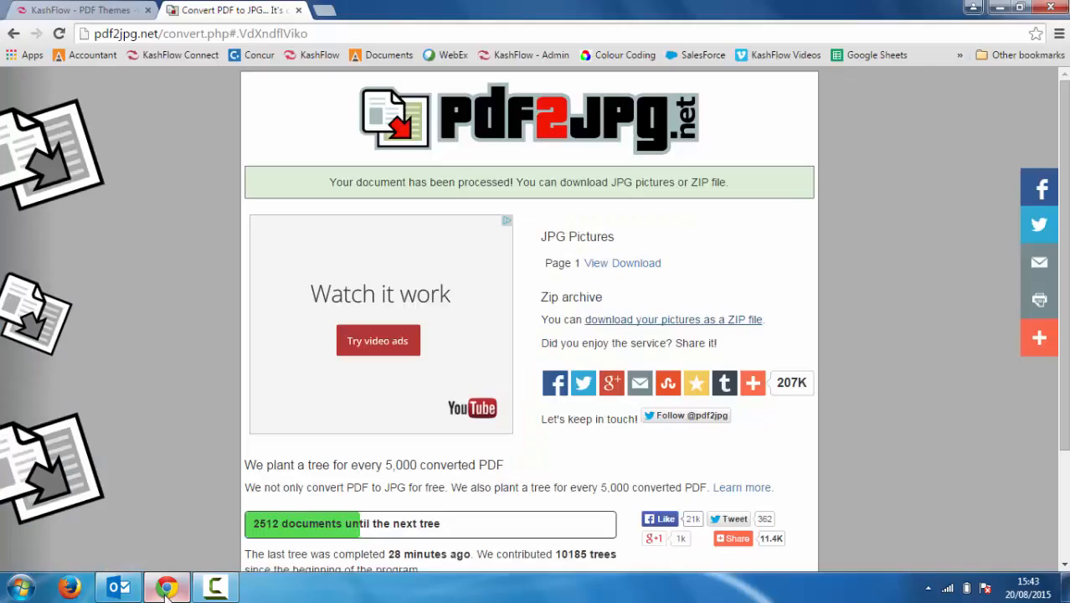
left_click(109, 12)
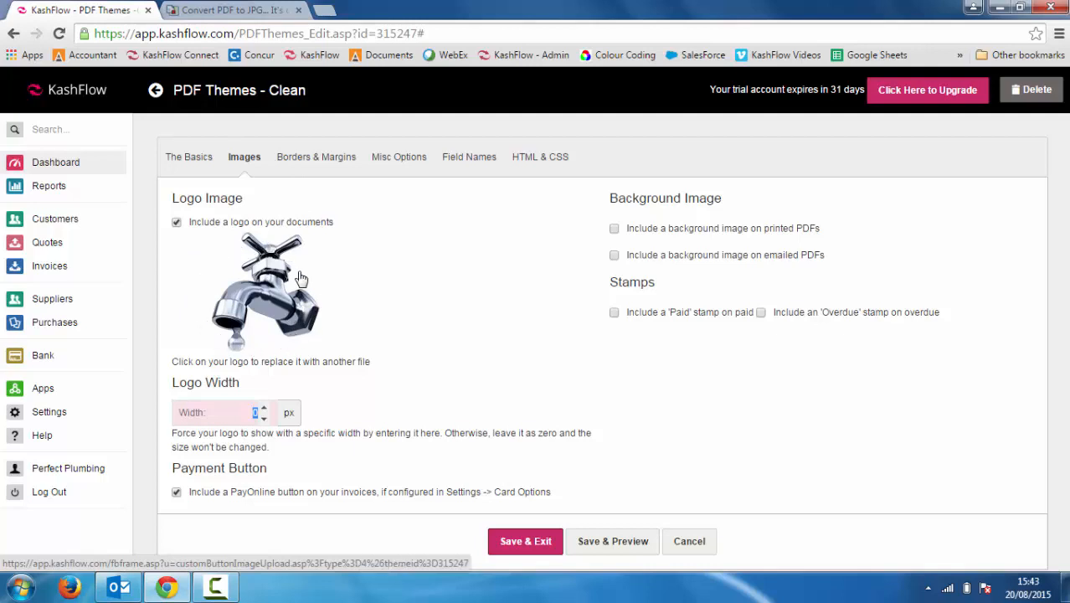
left_click(176, 224)
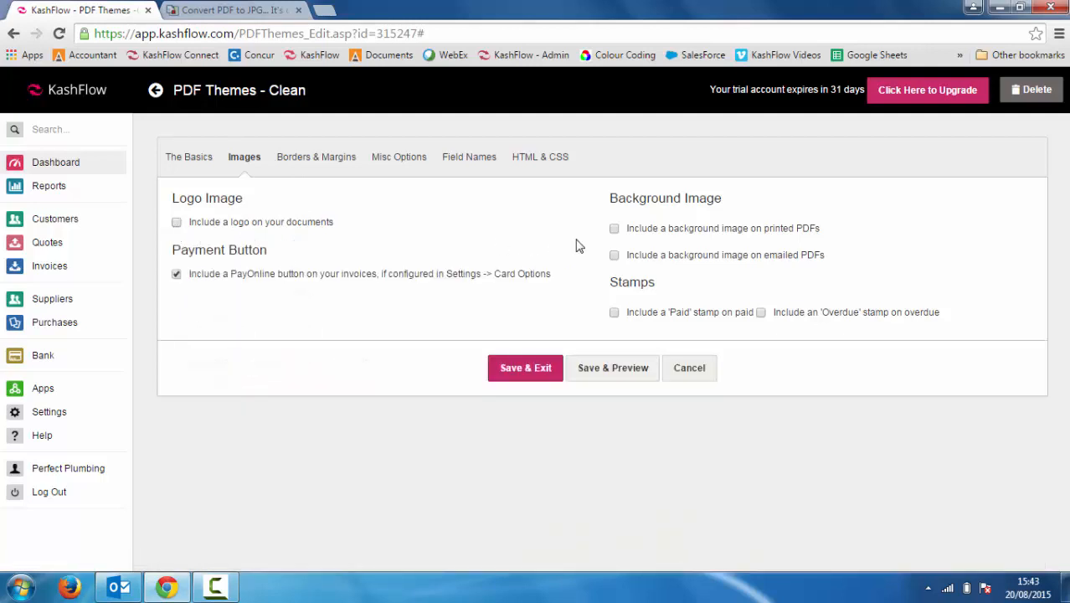
Include the background image on both printed and emailed PDFs, checking its replacement upload dialog without choosing a file
left_click(615, 229)
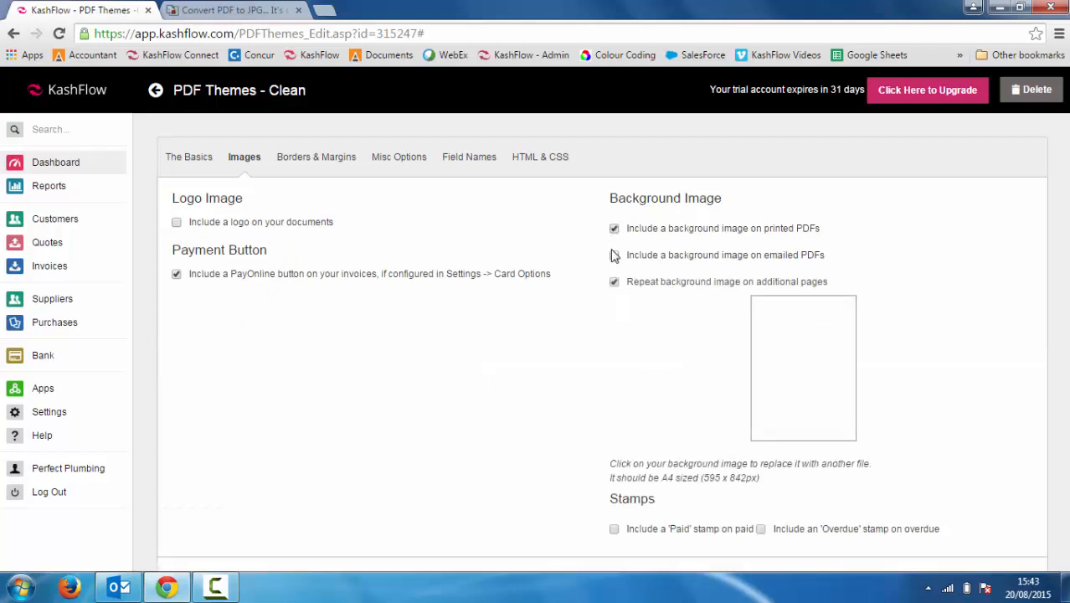
left_click(804, 369)
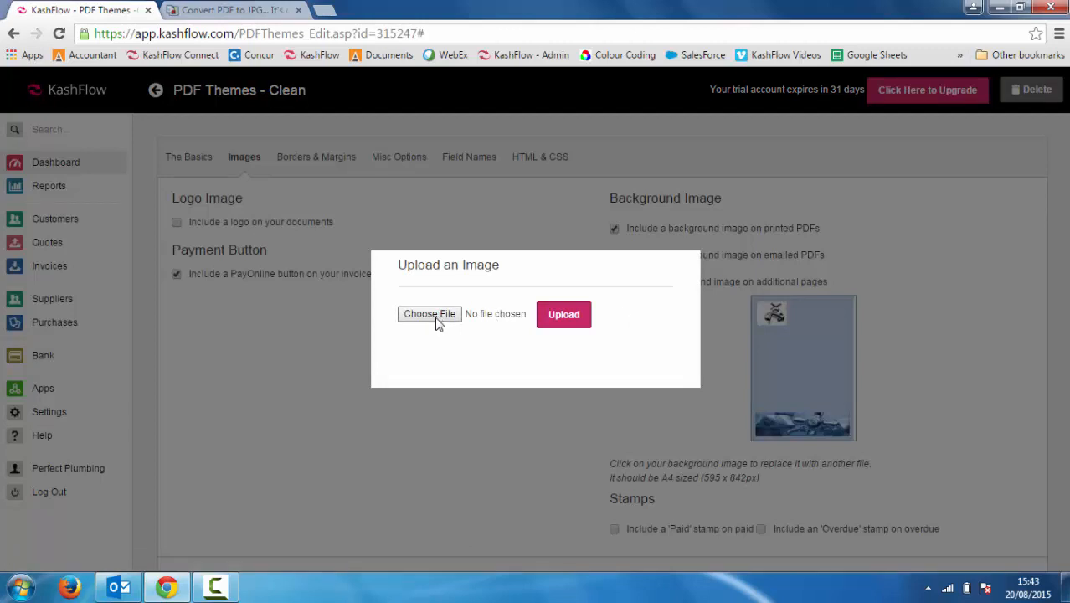
left_click(438, 405)
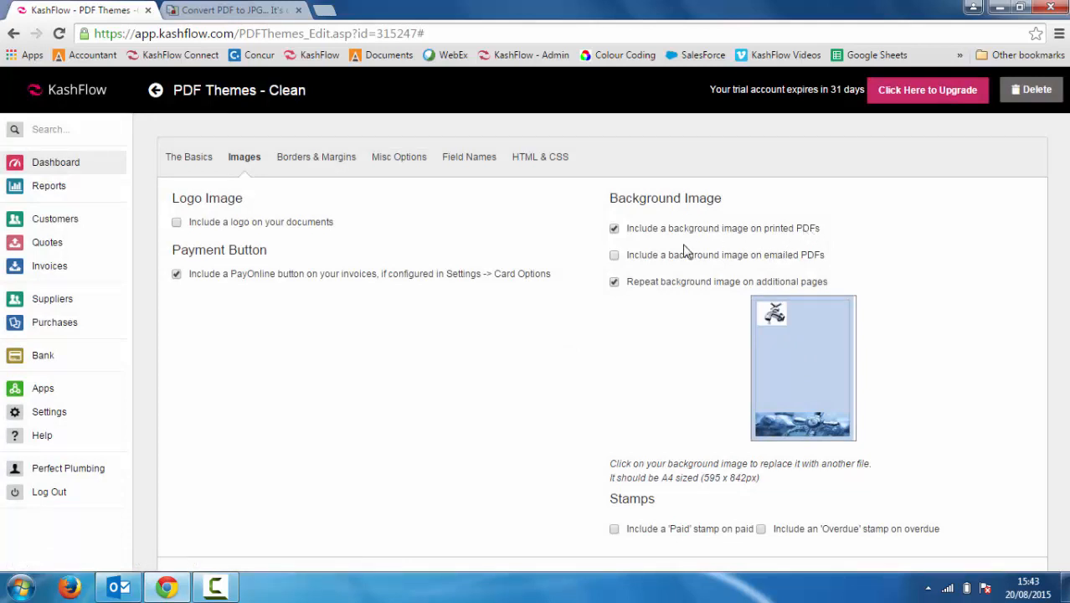
left_click(614, 257)
Include a border on the customer address and set the theme's top margin to 60 mm
left_click(317, 159)
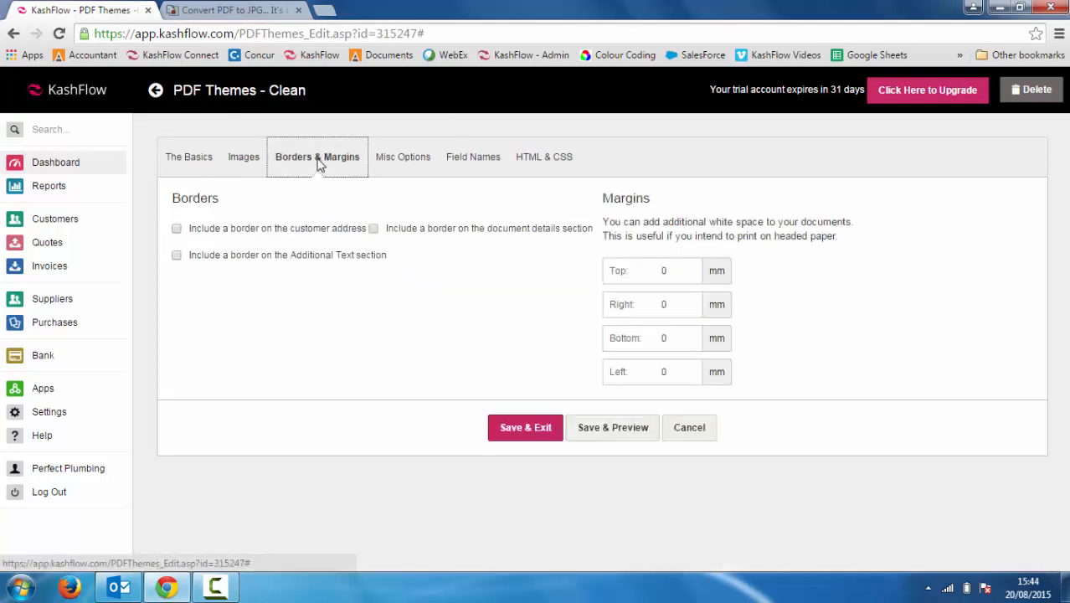
left_click(177, 230)
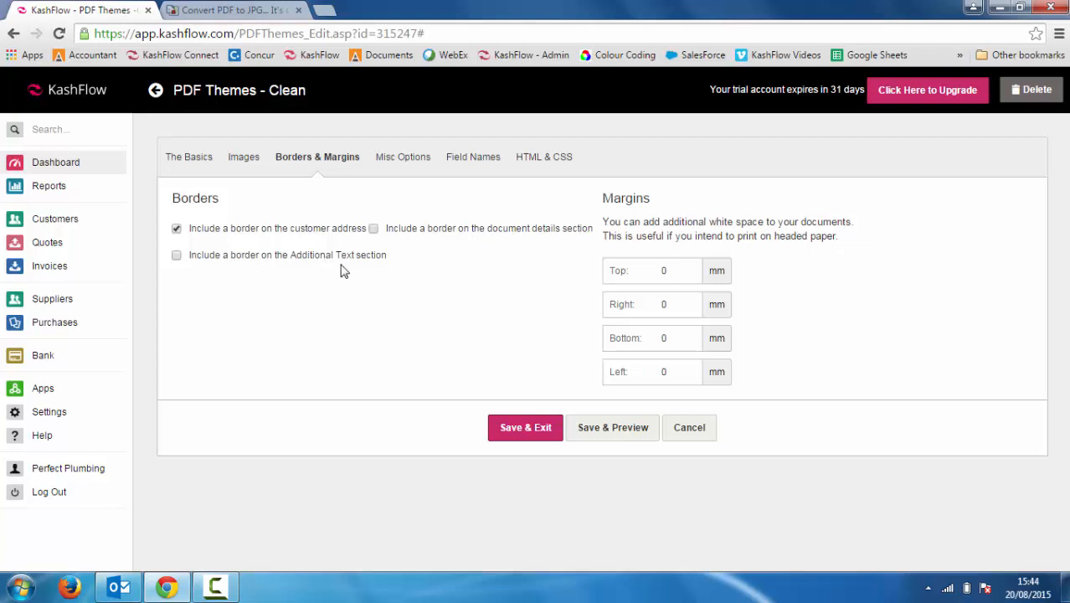
double_click(665, 271)
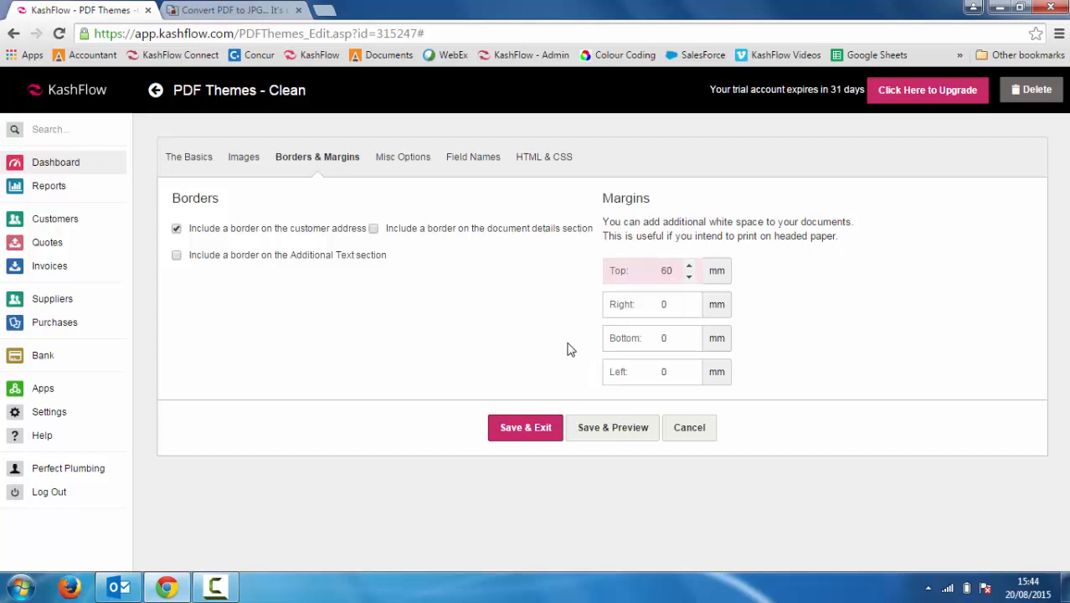
Show received payments on part-paid invoices and set the document footer to "Thanks for using Perfect Plumbing" in red #E61212
left_click(391, 161)
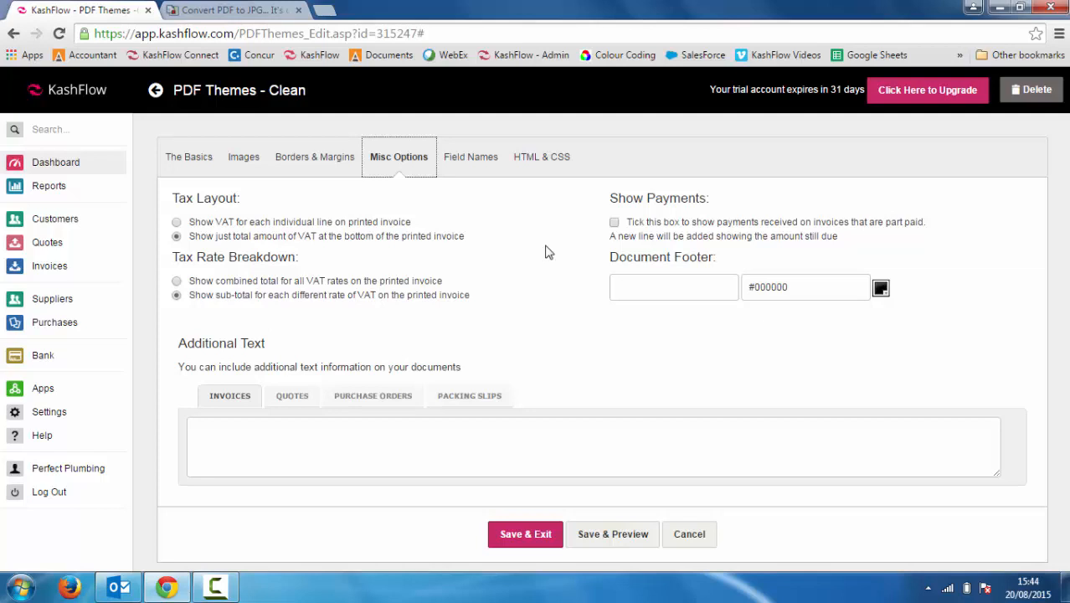
left_click(615, 223)
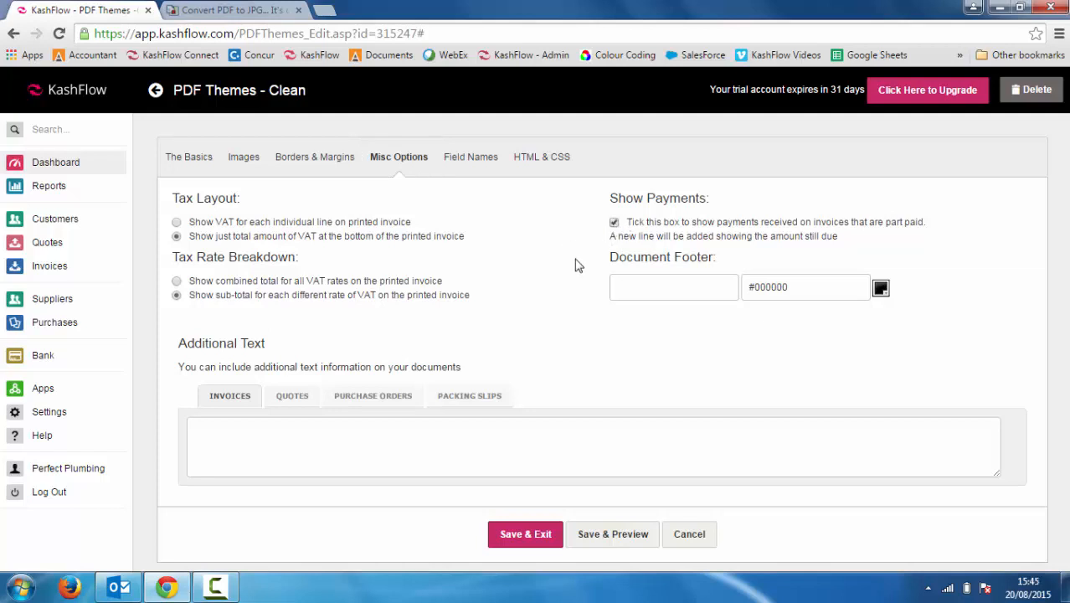
key("Tab")
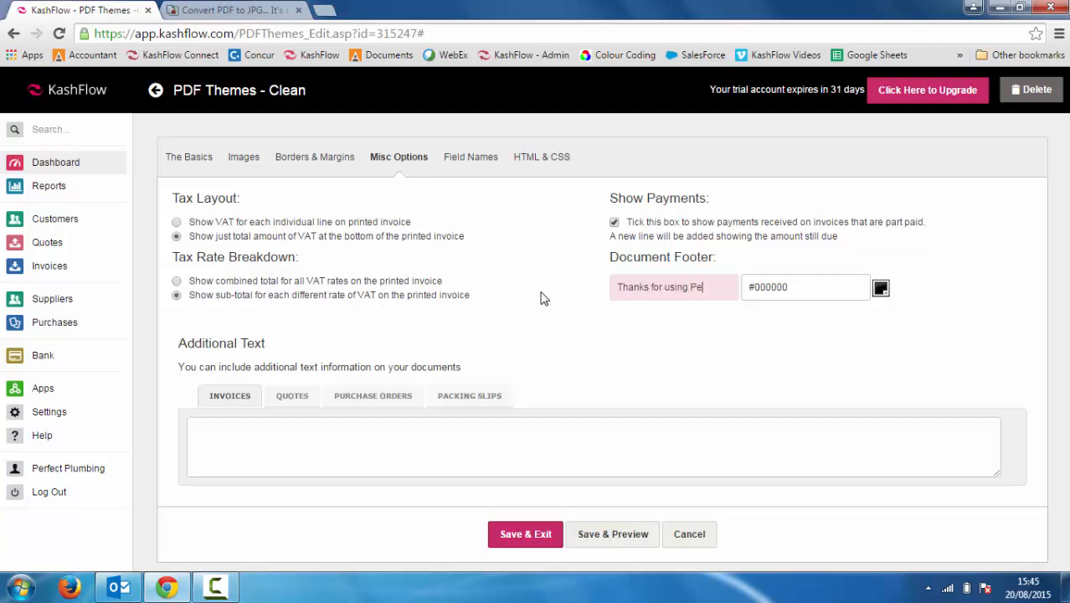
type("lumbing")
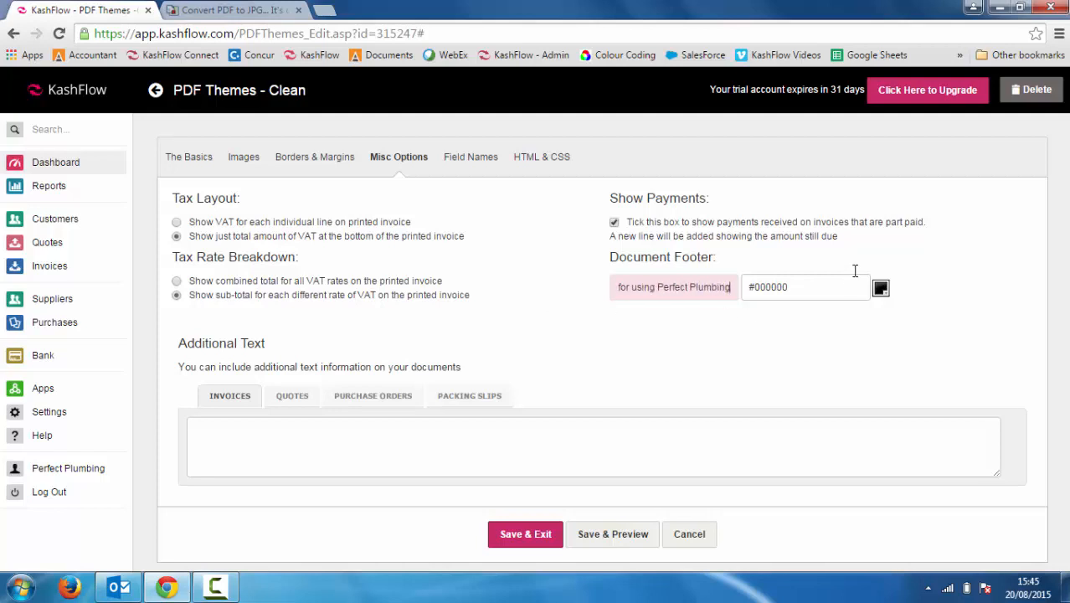
left_click(880, 287)
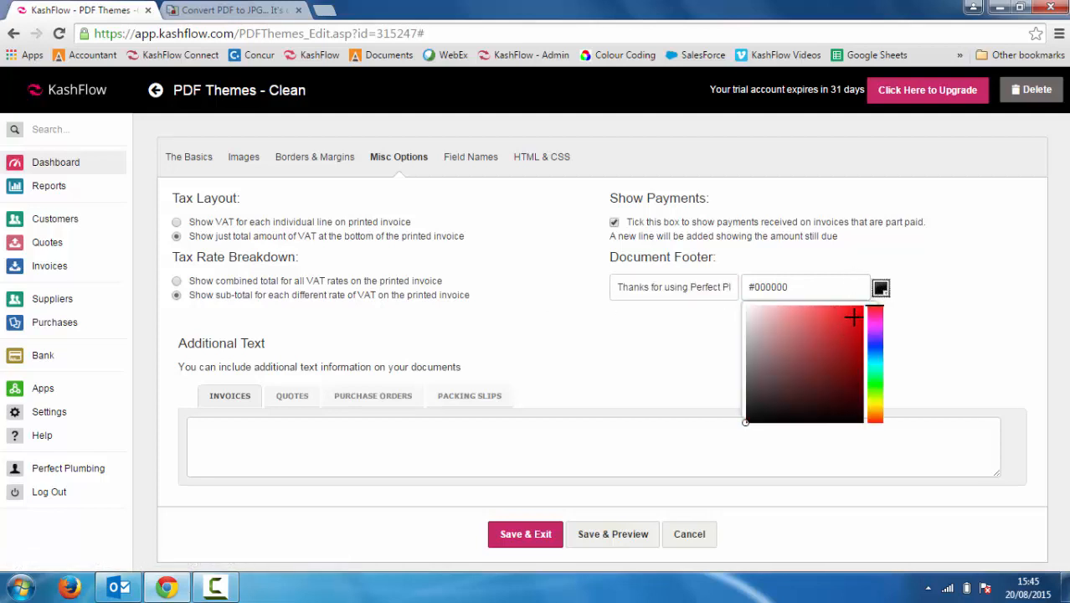
left_click(853, 316)
left_click(917, 319)
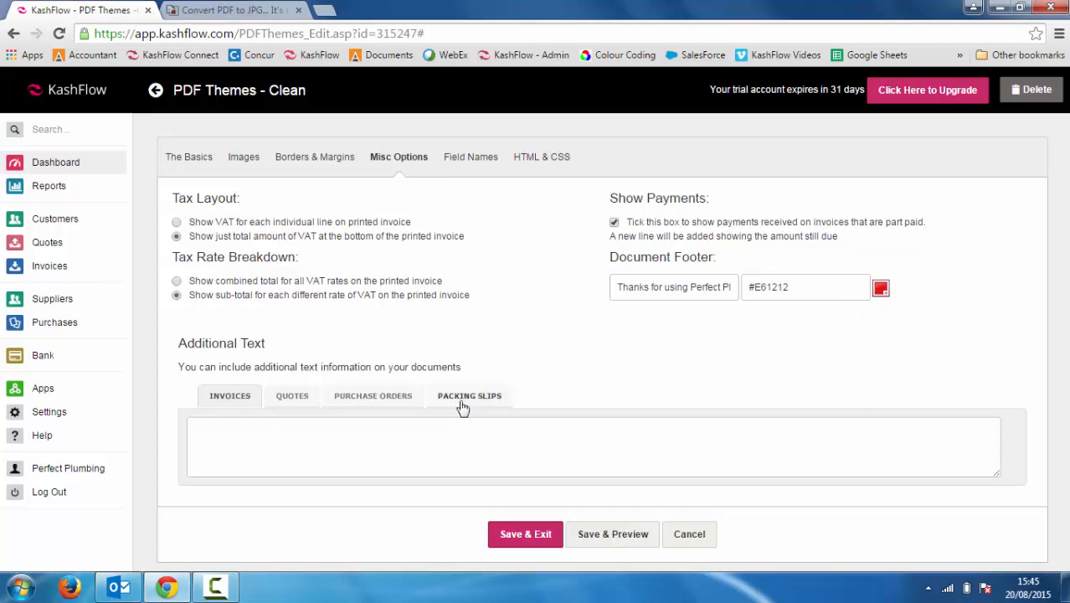
Add the additional invoice text "Please pay us by card if you wish." followed by the sender's first name
left_click(424, 438)
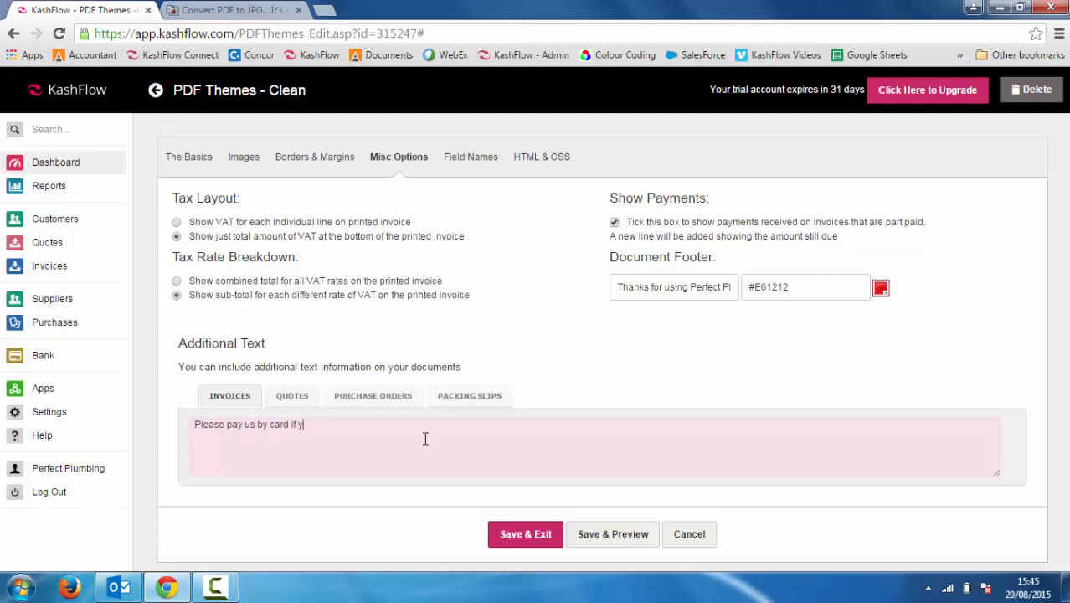
type("ou wish. A;ex")
key("BackSpace")
key("BackSpace")
key("BackSpace")
type("lex")
Remove the Qty field from invoices in the theme's column headings
left_click(469, 163)
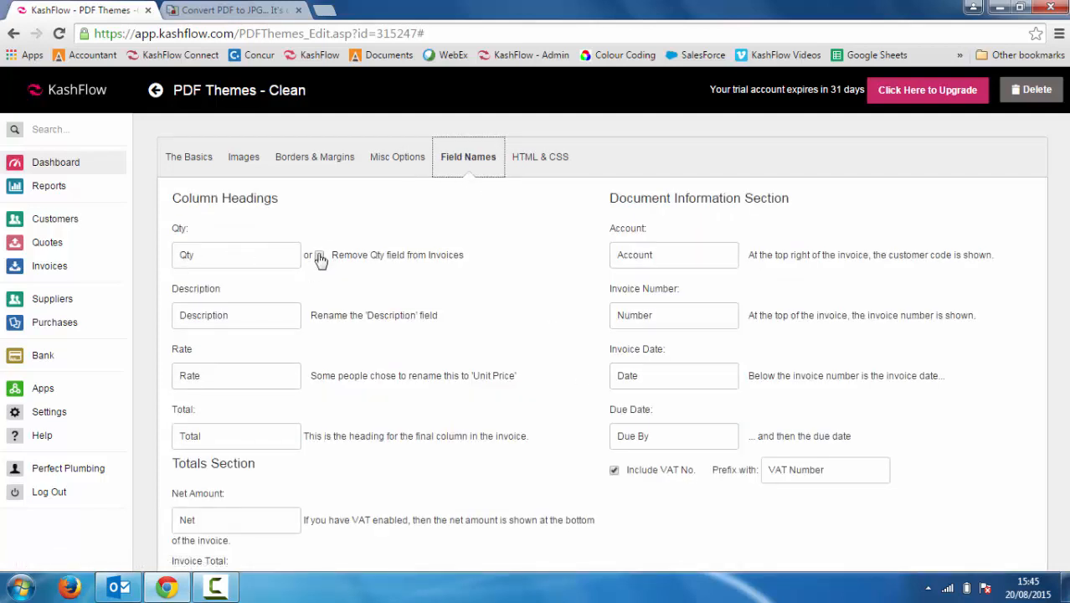
left_click(319, 255)
left_click_drag(232, 252, 168, 249)
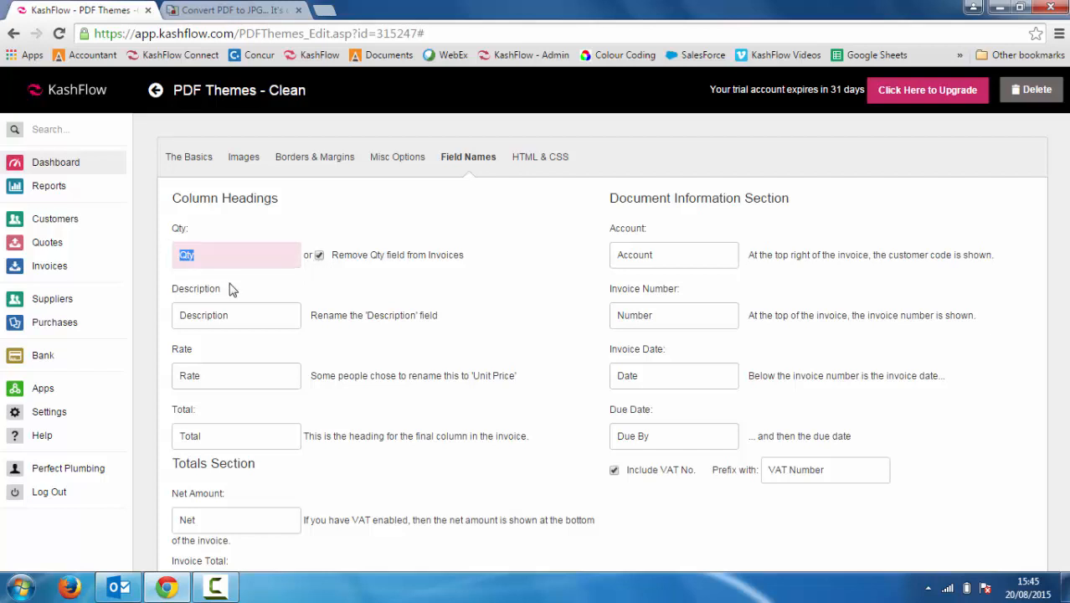
left_click(229, 283)
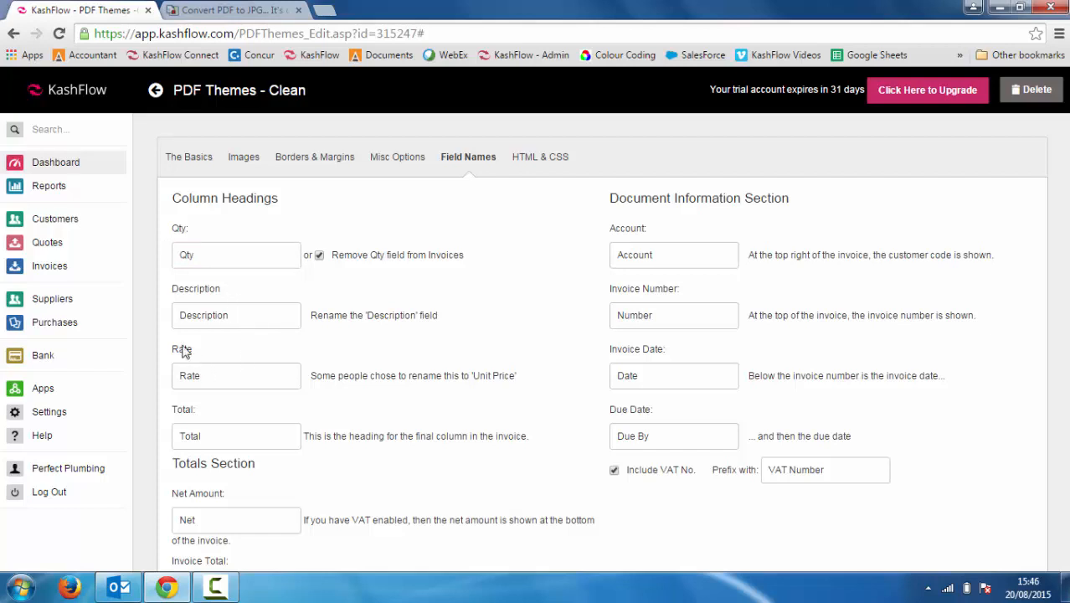
Rename the Rate column heading to Price, then save and exit the theme
left_click_drag(205, 376, 170, 377)
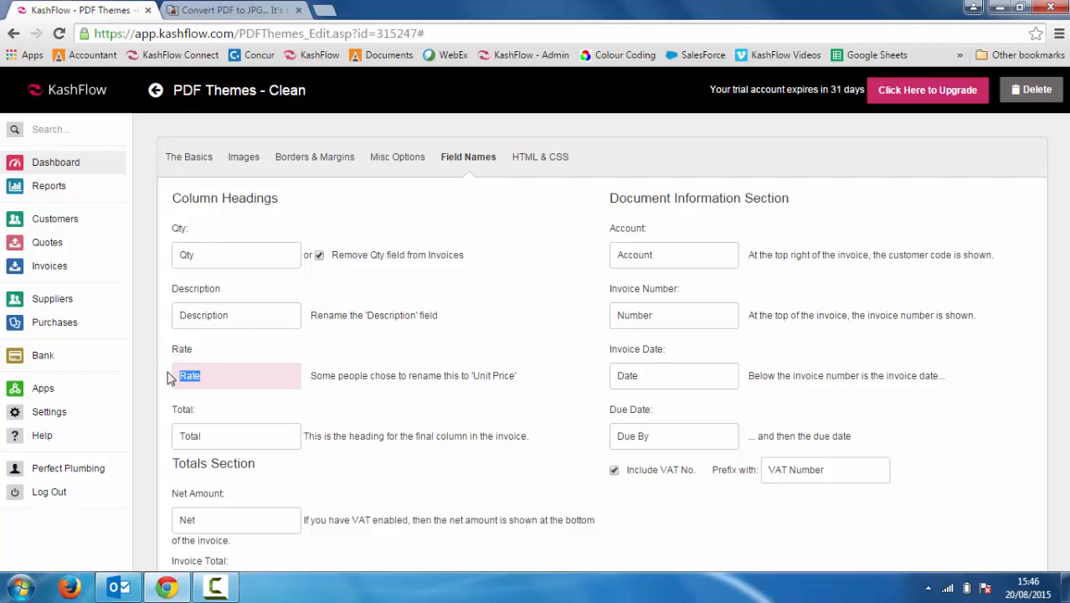
type("Price")
key("Tab")
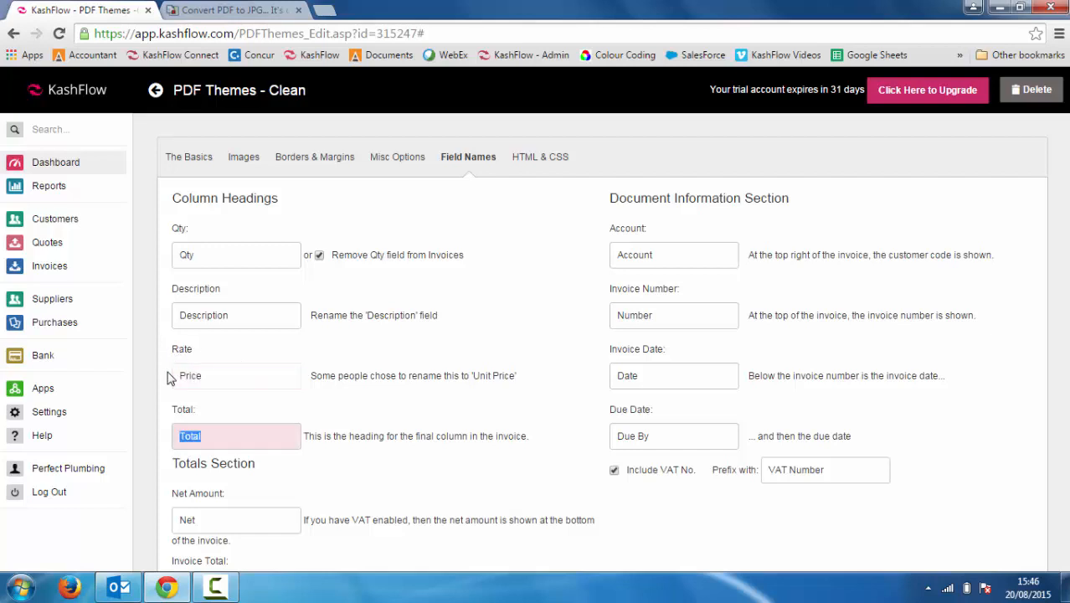
left_click(233, 416)
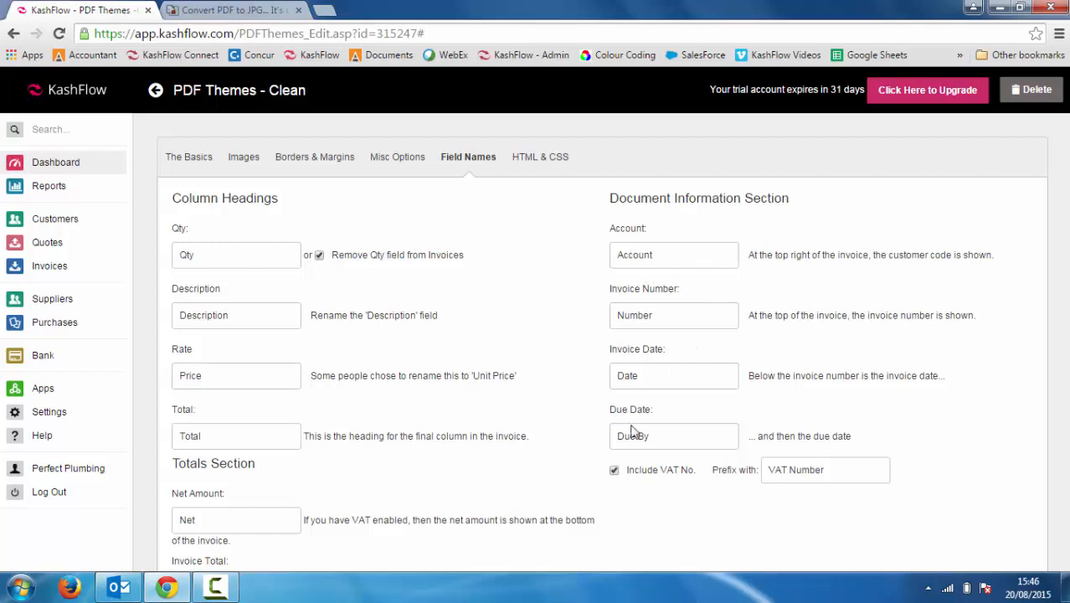
scroll(994, 313, "down", 3)
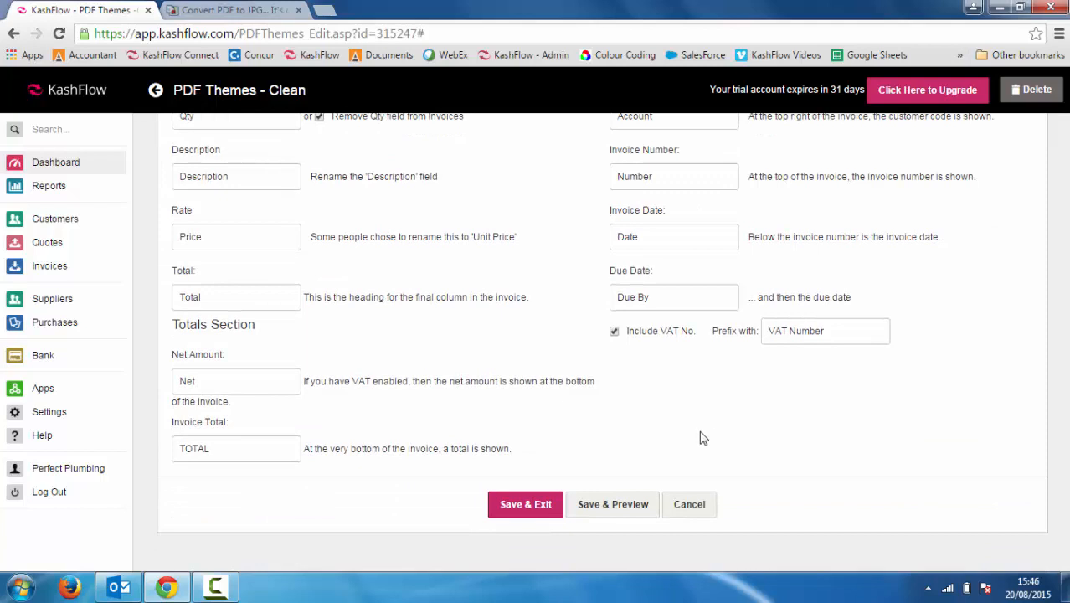
left_click(520, 502)
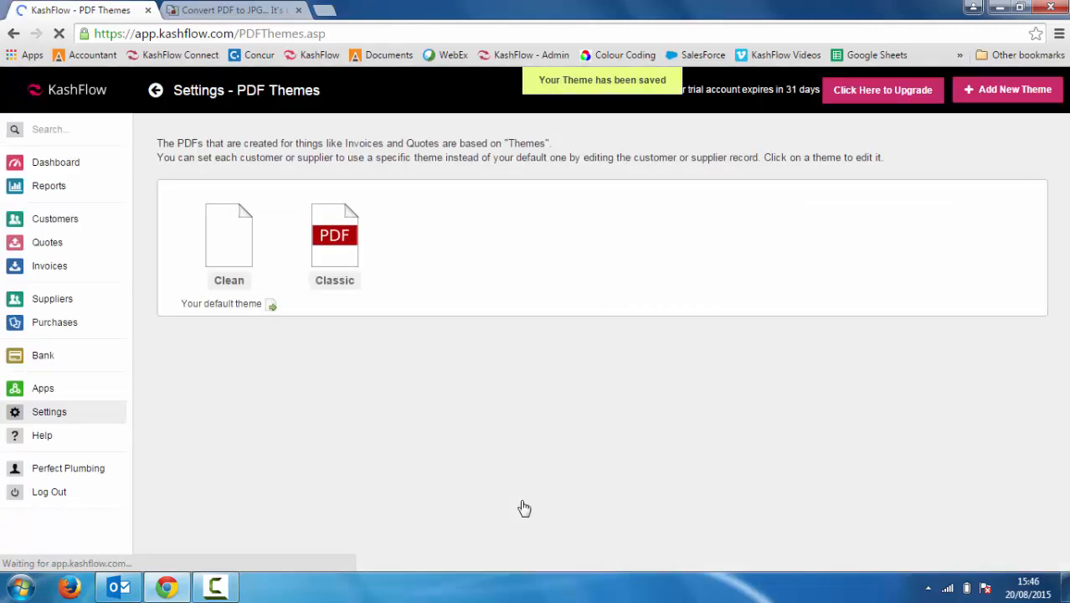
Open the unpaid Allied Radio invoice, start an email for it and view the attached invoice PDF
left_click(49, 266)
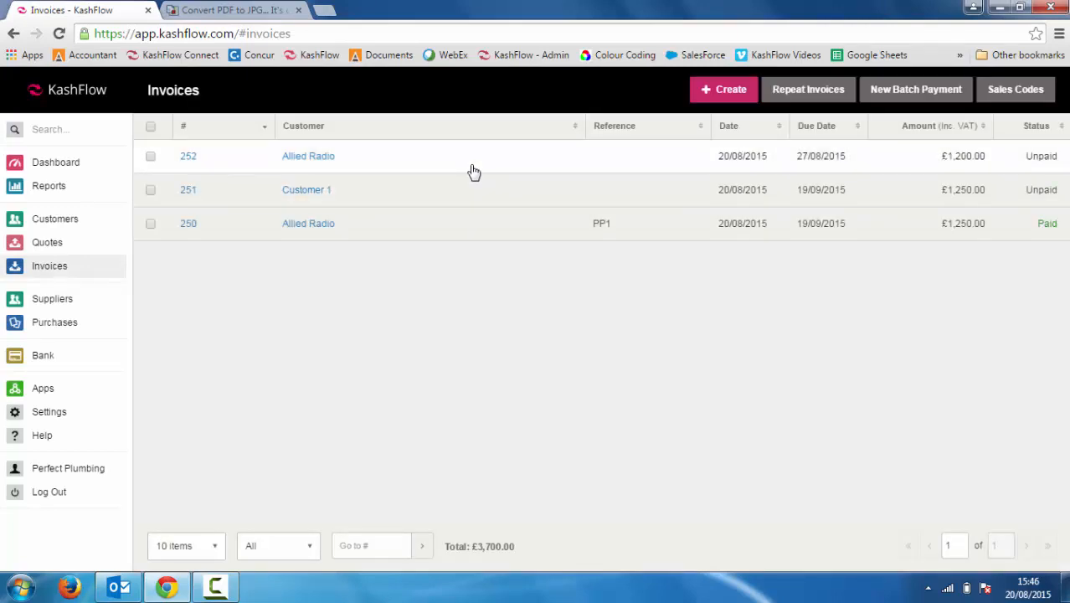
left_click(473, 171)
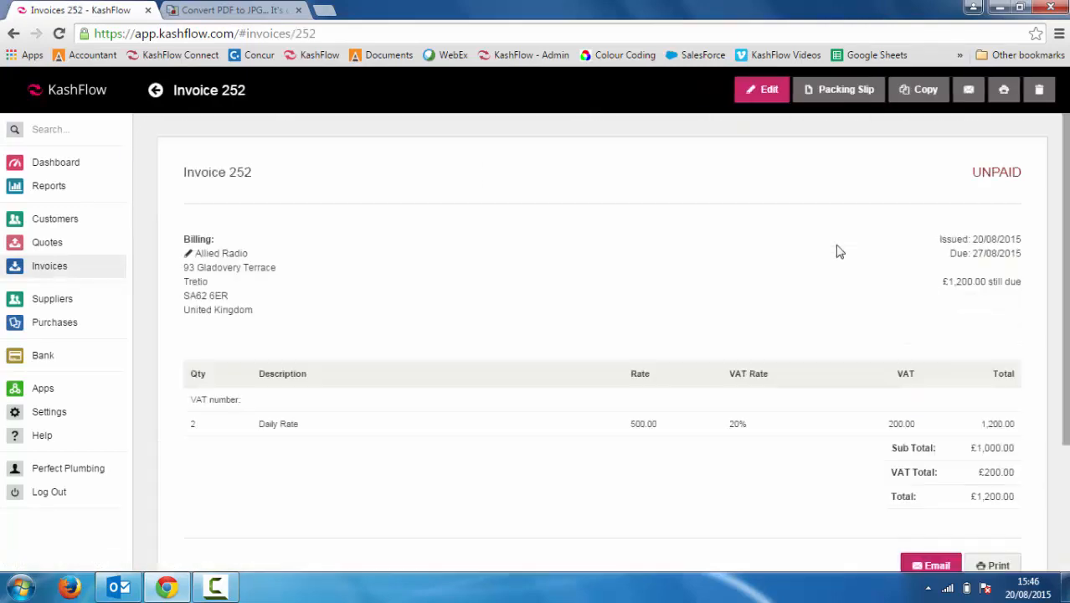
left_click(968, 95)
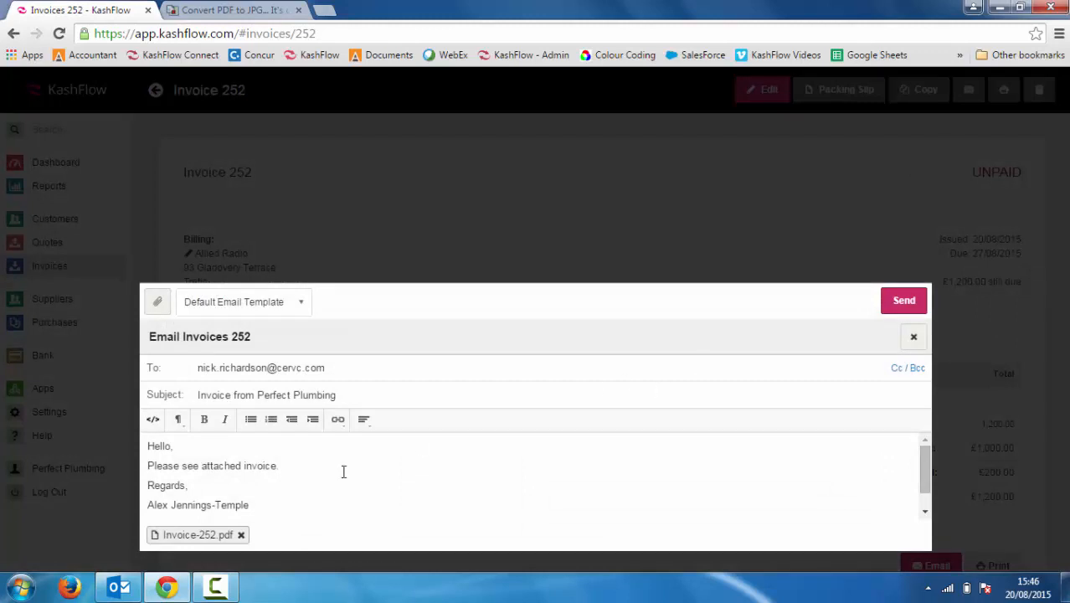
left_click(167, 538)
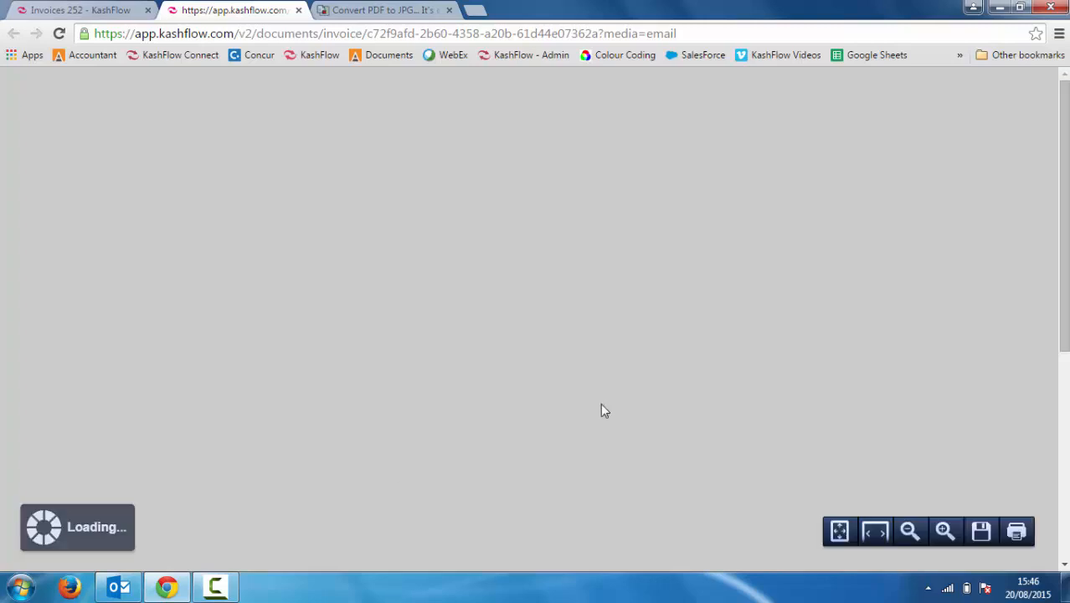
Examine the whole invoice PDF for the background, customer address border, column headings, additional text and footer
left_click(910, 533)
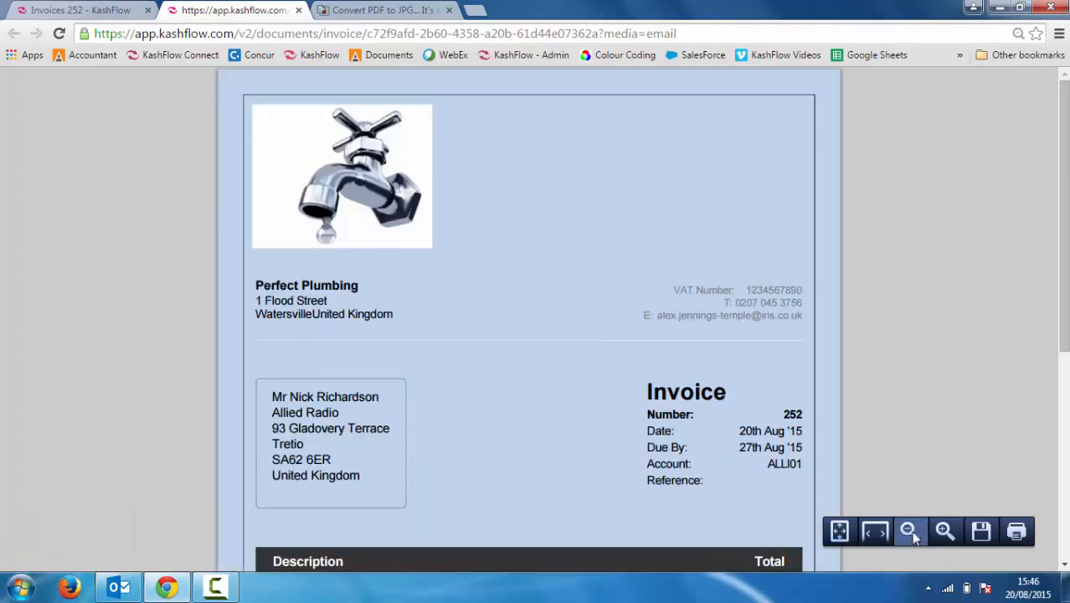
scroll(1067, 324, "down", 4)
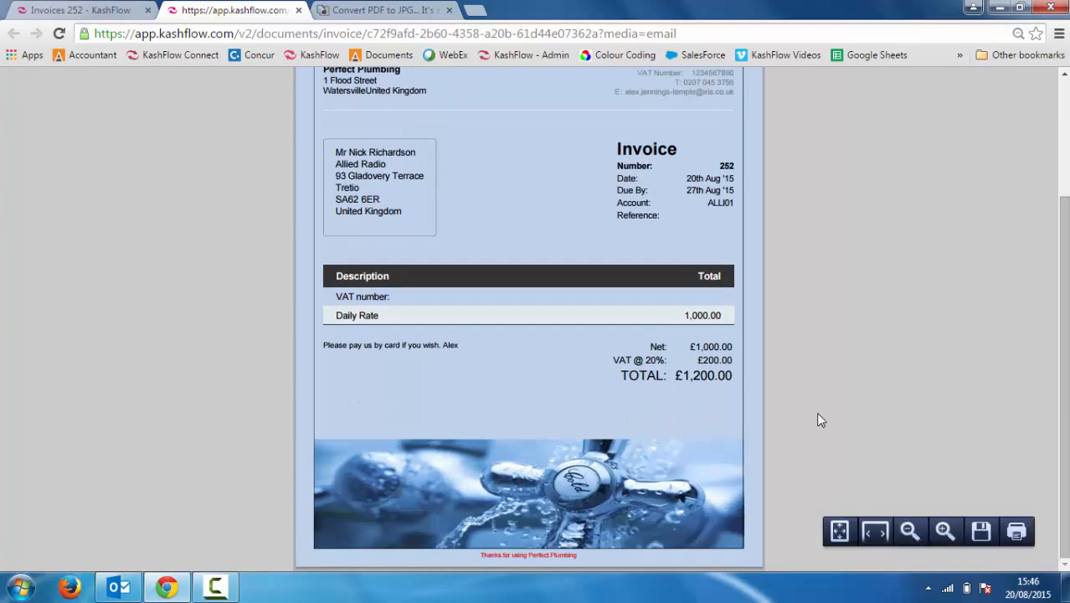
left_click_drag(1067, 433, 1060, 324)
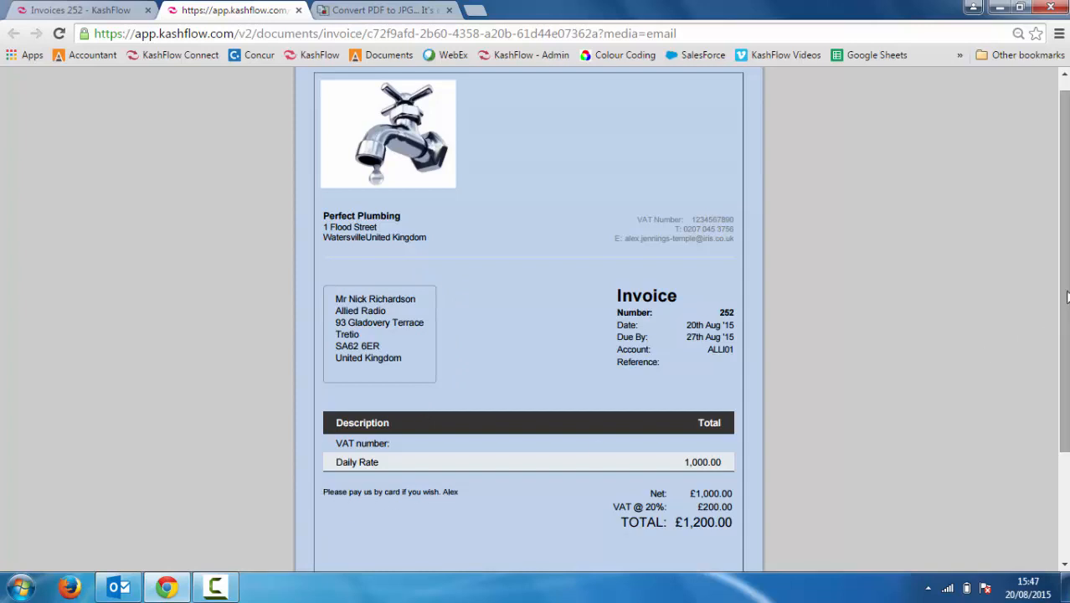
left_click_drag(1064, 292, 1063, 270)
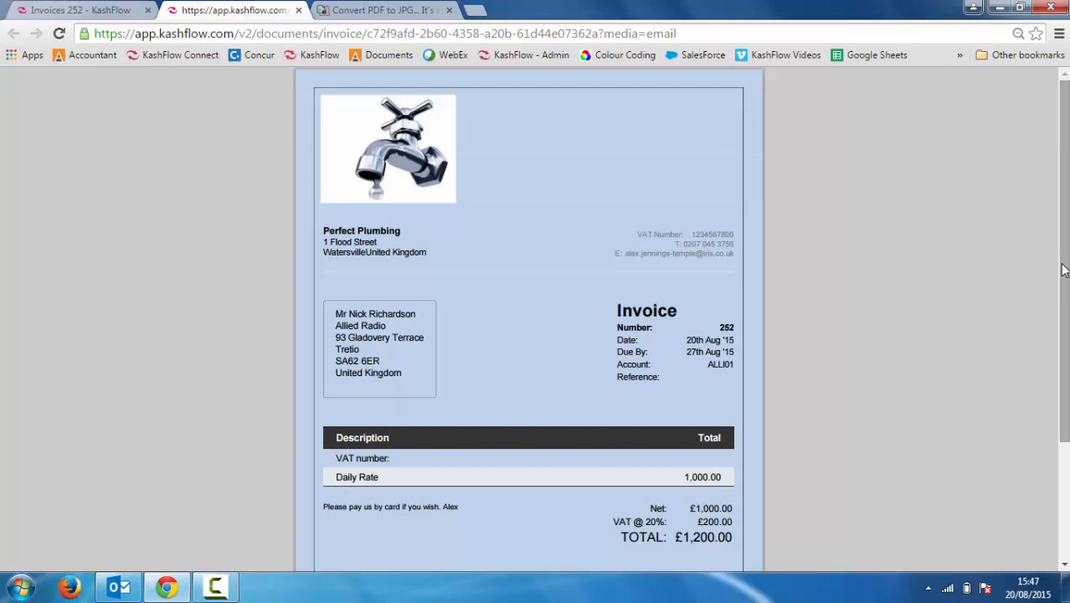
Close the invoice PDF and the unsent email, and return to the dashboard
left_click(298, 10)
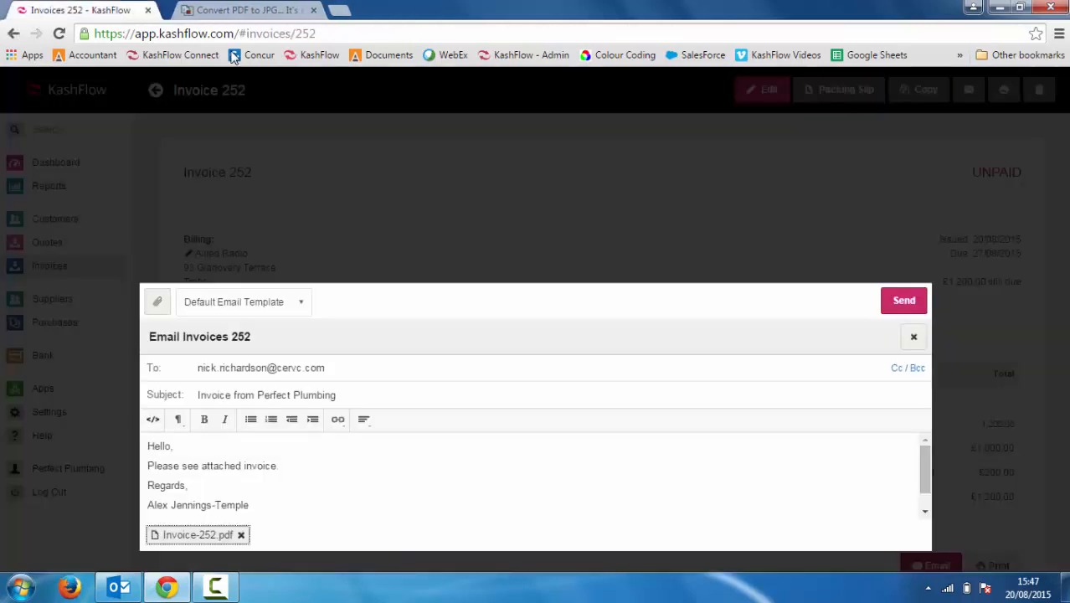
left_click(911, 337)
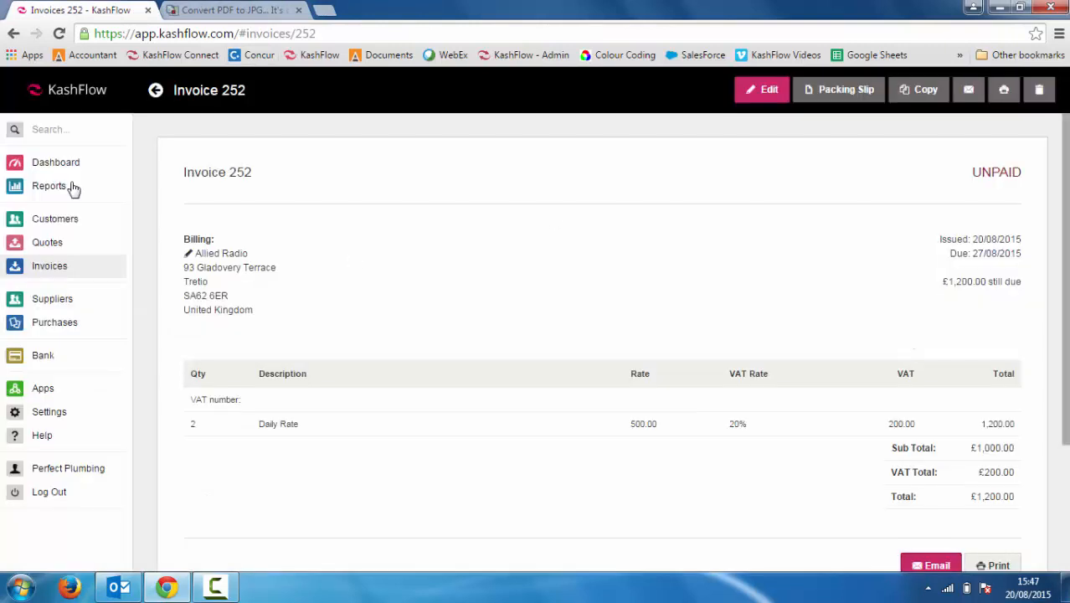
left_click(53, 164)
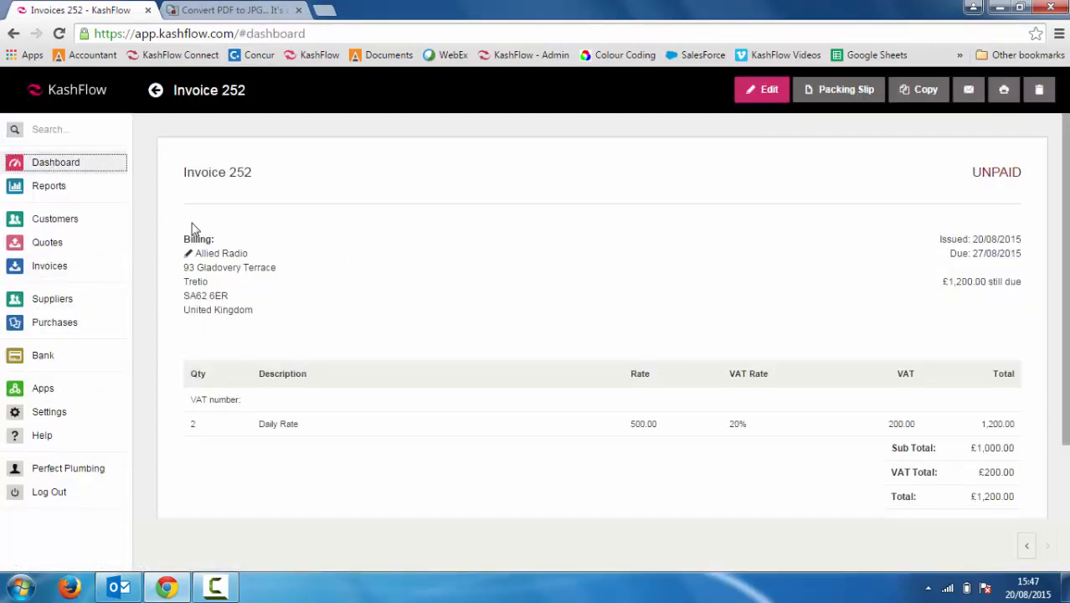